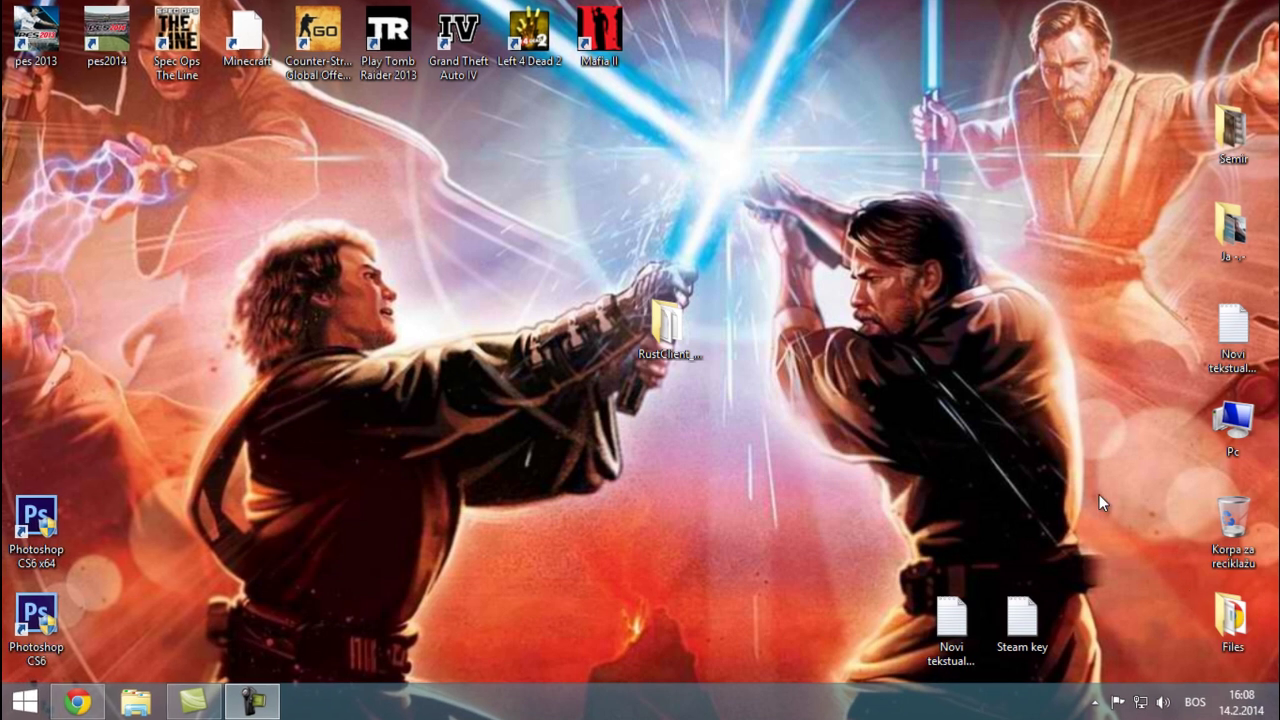
Step: Bring back Chrome's MediaFire RustClient_v19.12.2013 download page and focus its captcha answer field
{"action": "mouse_move", "coordinate": [865, 240]}
{"action": "left_mouse_down"}
{"action": "mouse_move", "coordinate": [533, 473]}
{"action": "mouse_move", "coordinate": [495, 457]}
{"action": "left_mouse_up"}
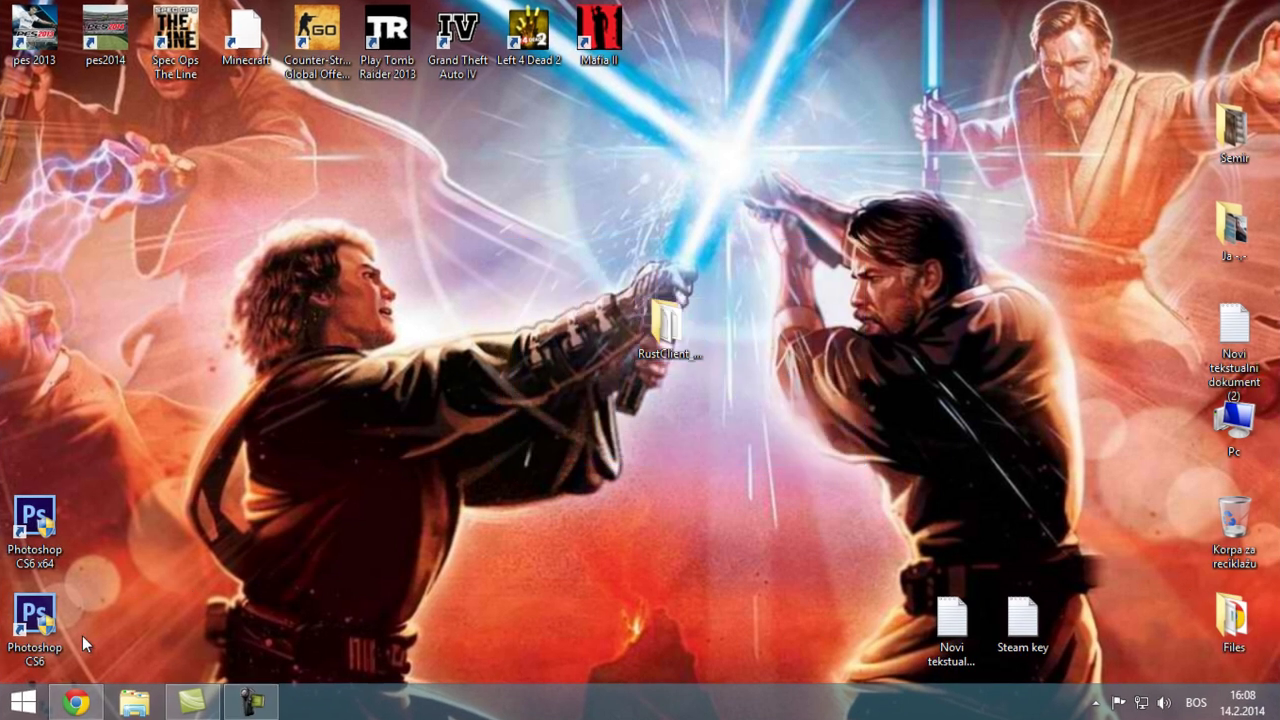
{"action": "left_click", "coordinate": [76, 703]}
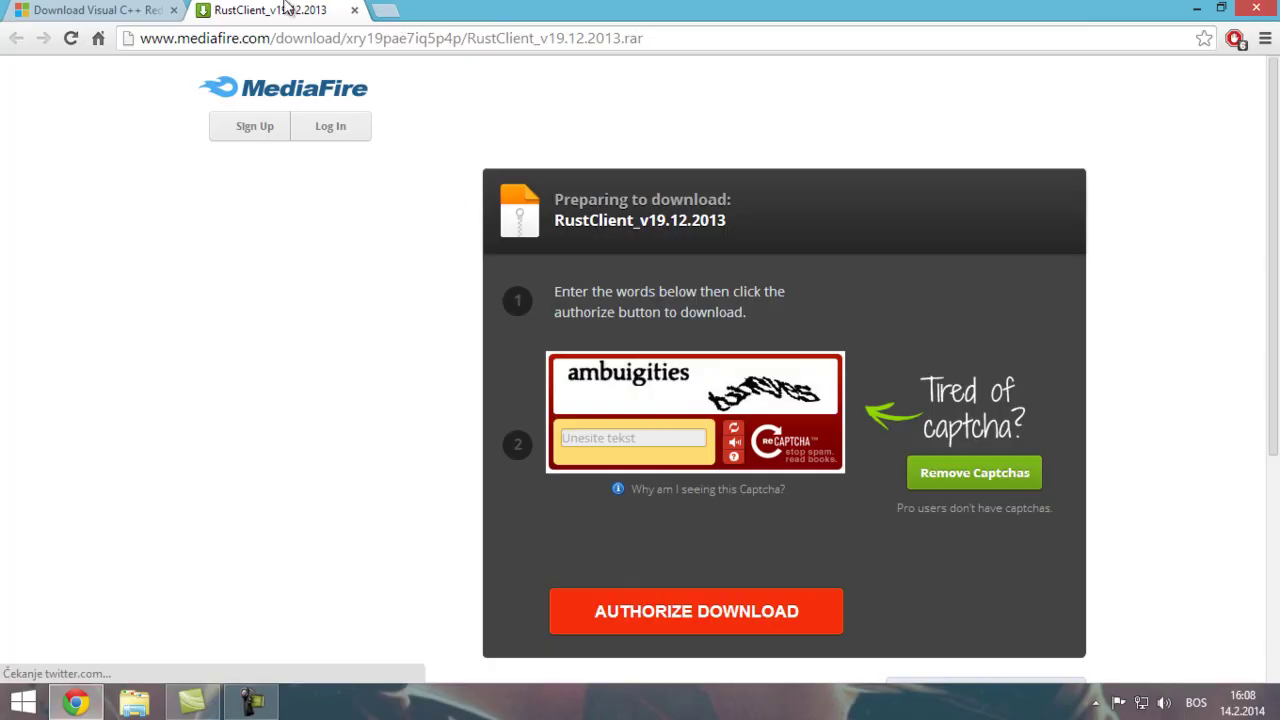
{"action": "left_click", "coordinate": [510, 40]}
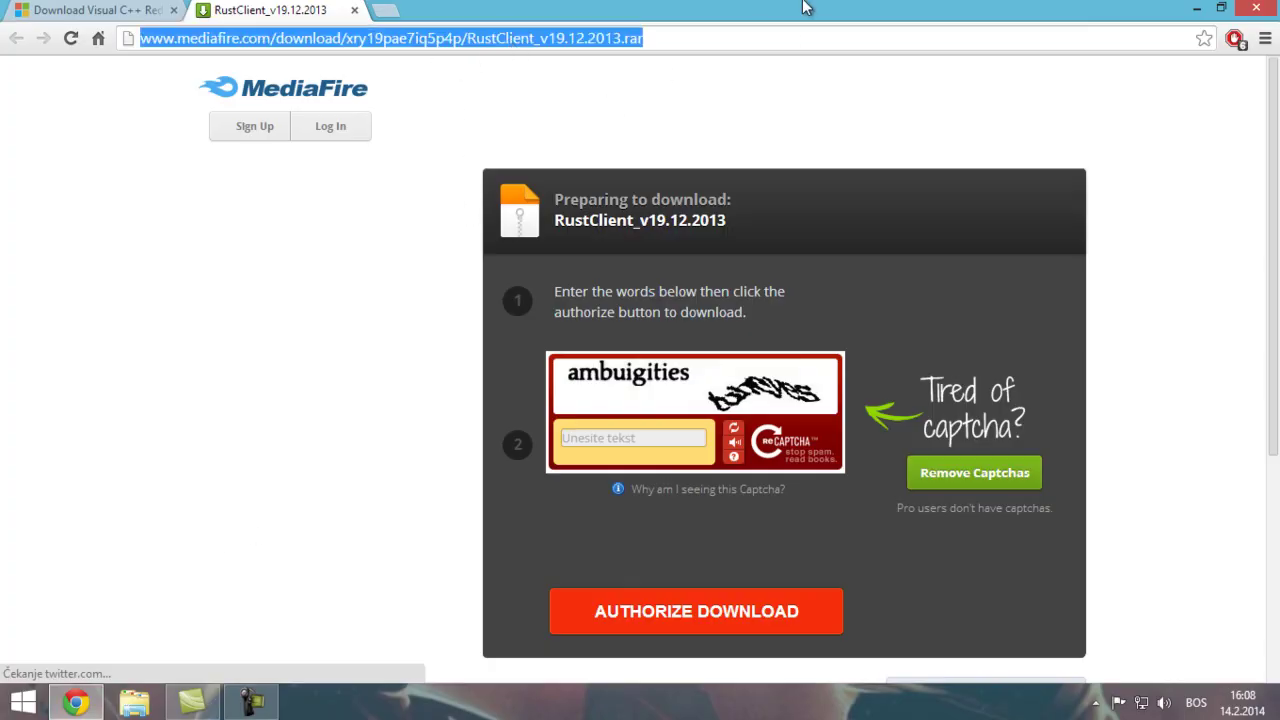
{"action": "left_click", "coordinate": [616, 118]}
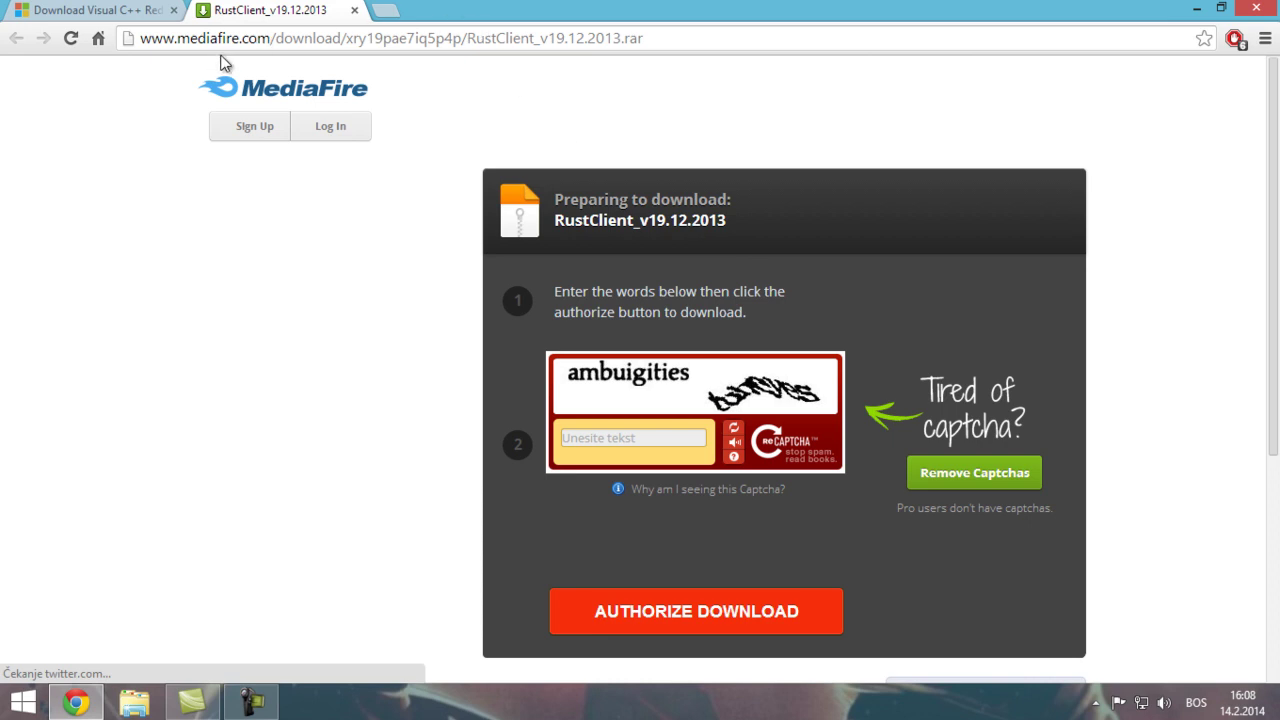
{"action": "left_click", "coordinate": [268, 38]}
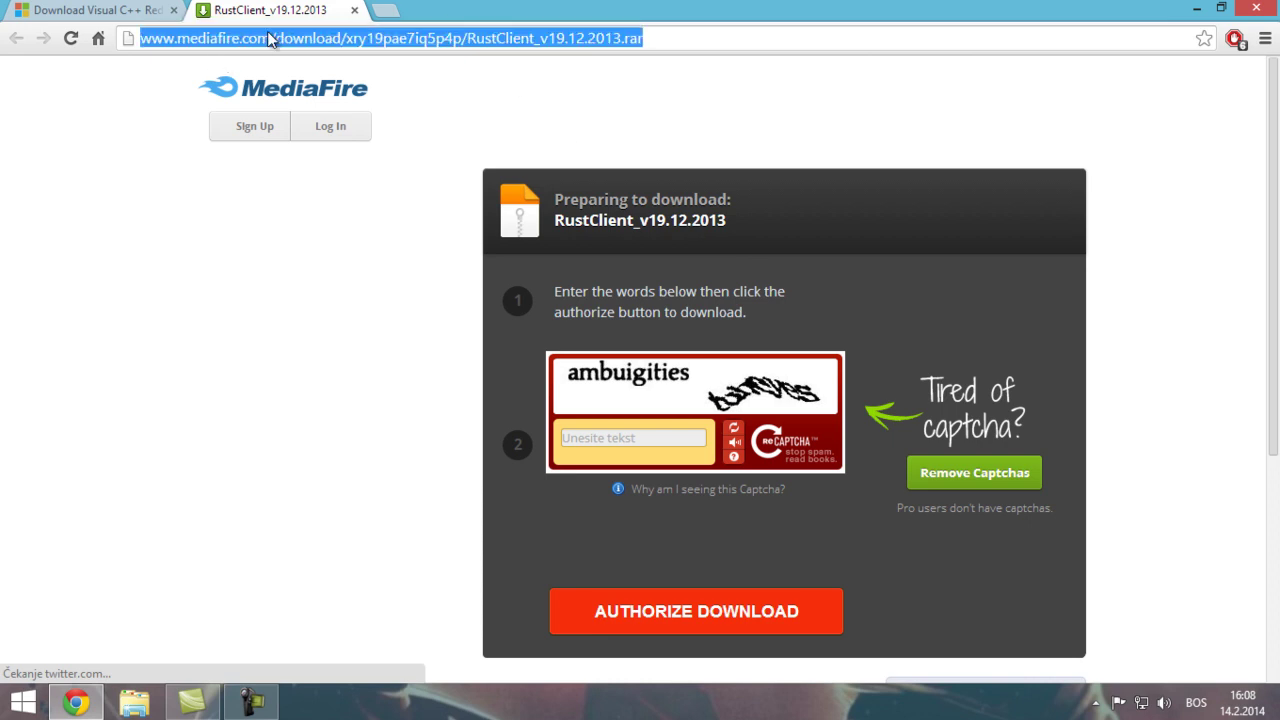
{"action": "left_click", "coordinate": [562, 82]}
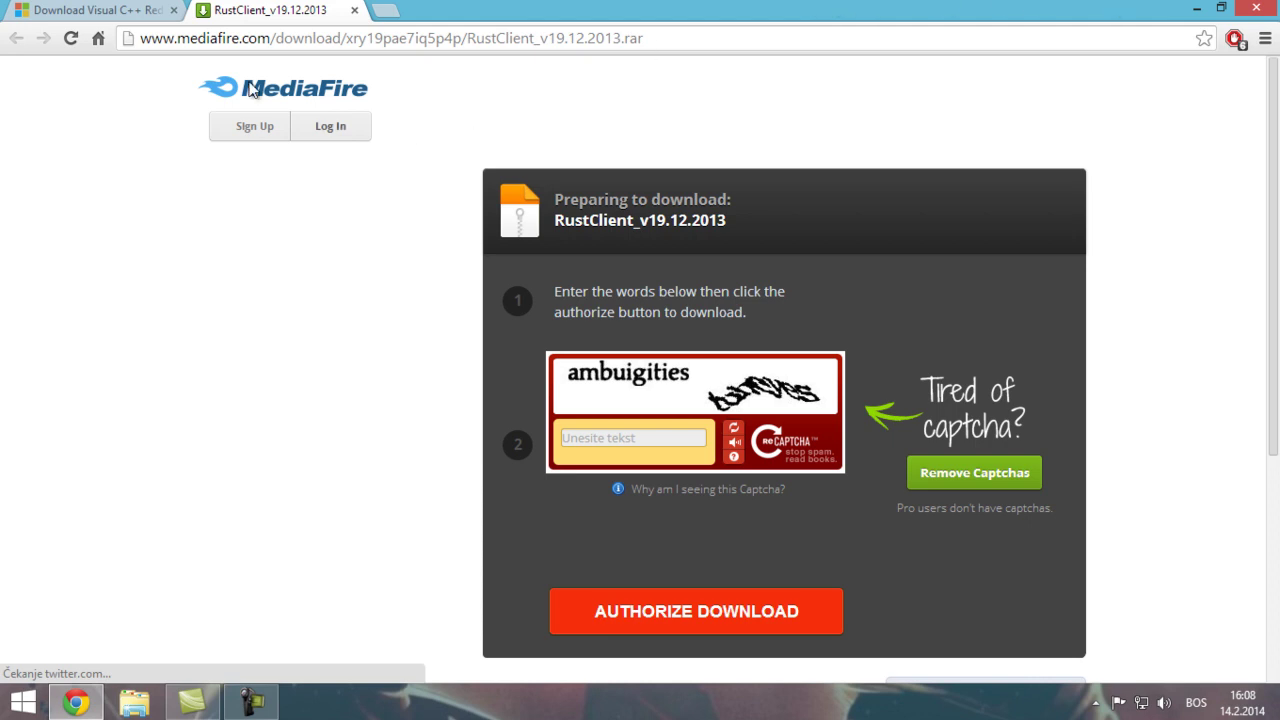
{"action": "left_click_drag", "start_coordinate": [148, 38], "coordinate": [326, 42]}
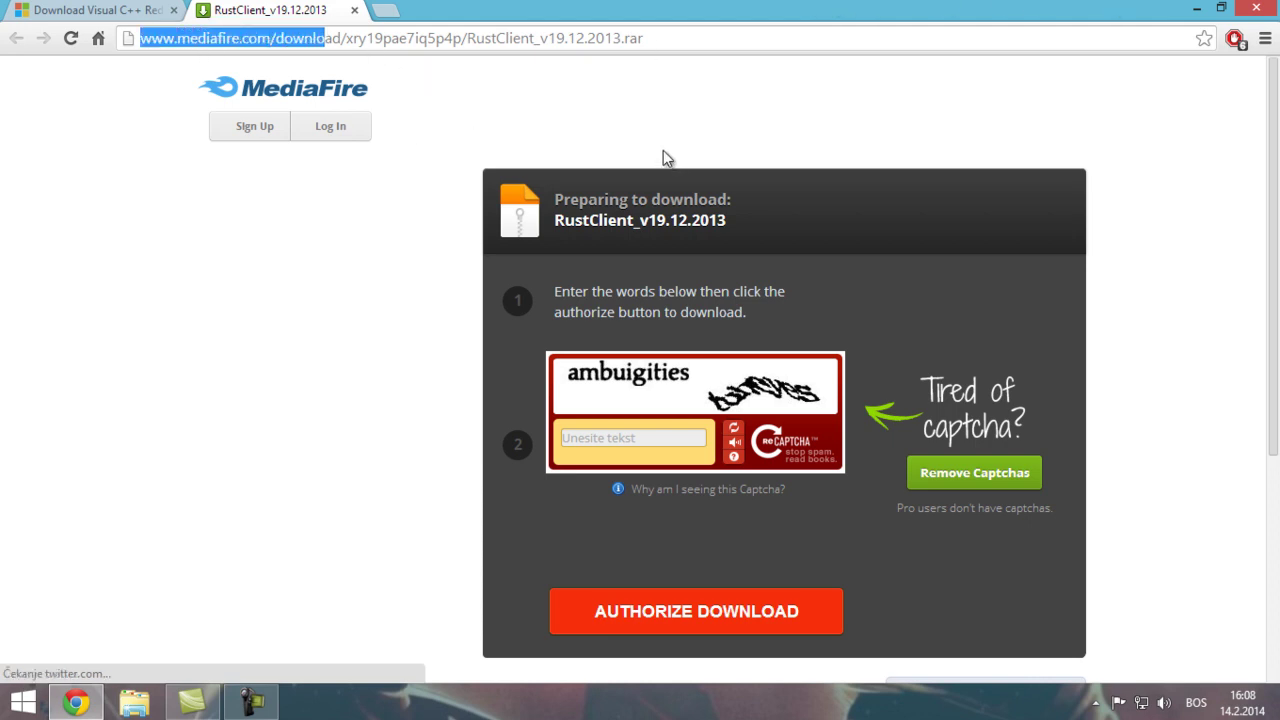
{"action": "left_click", "coordinate": [663, 150]}
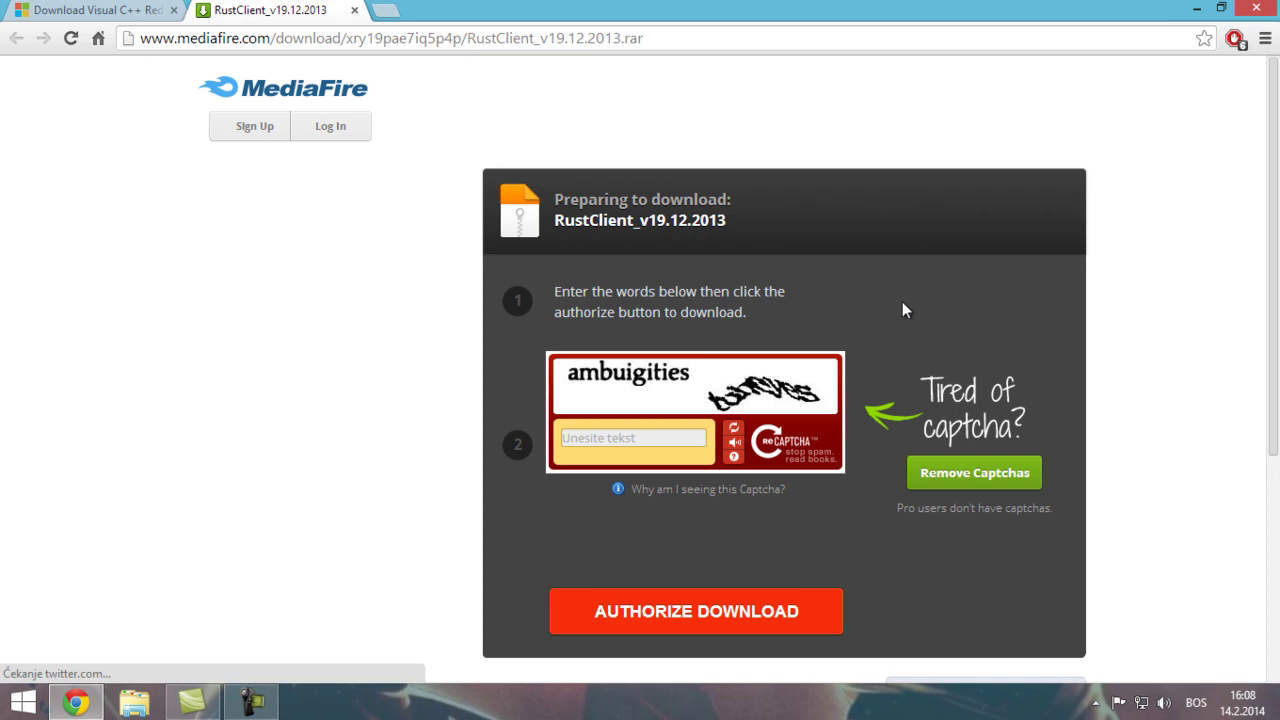
{"action": "left_click", "coordinate": [629, 445]}
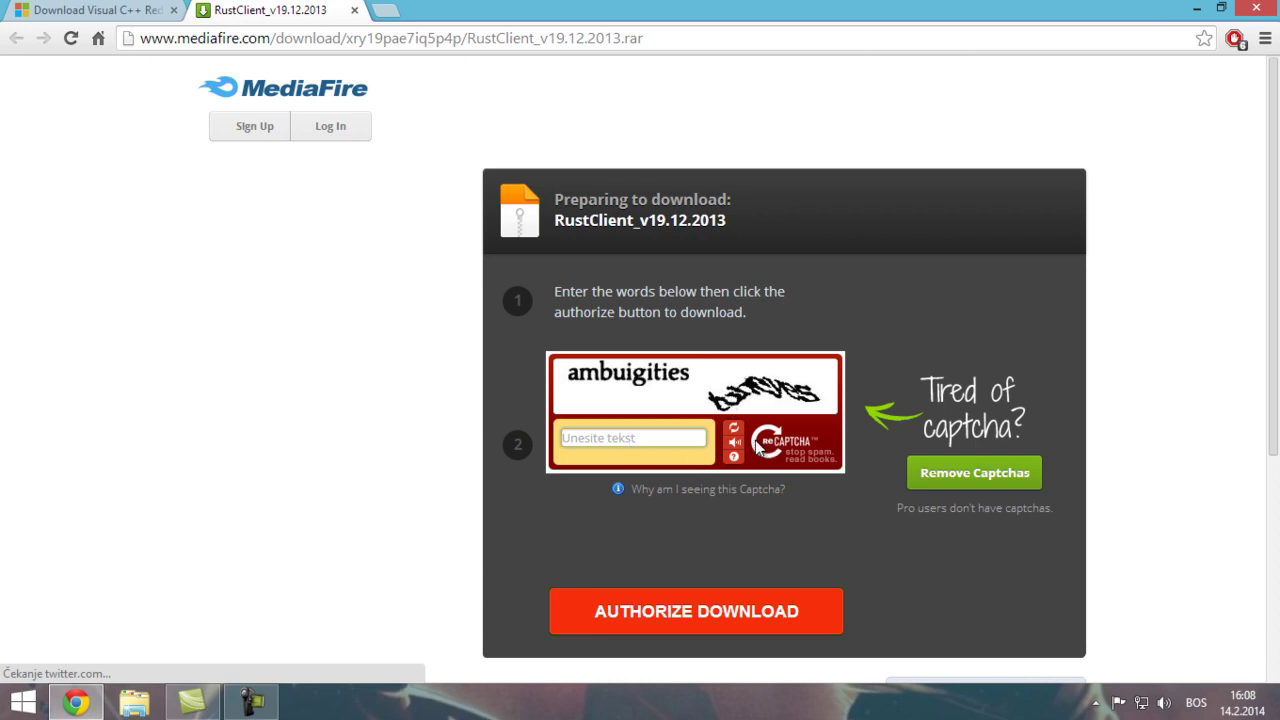
Step: Reload the captcha until readable, answer 'histasic much', and authorize the RustClient download
{"action": "left_click", "coordinate": [618, 440]}
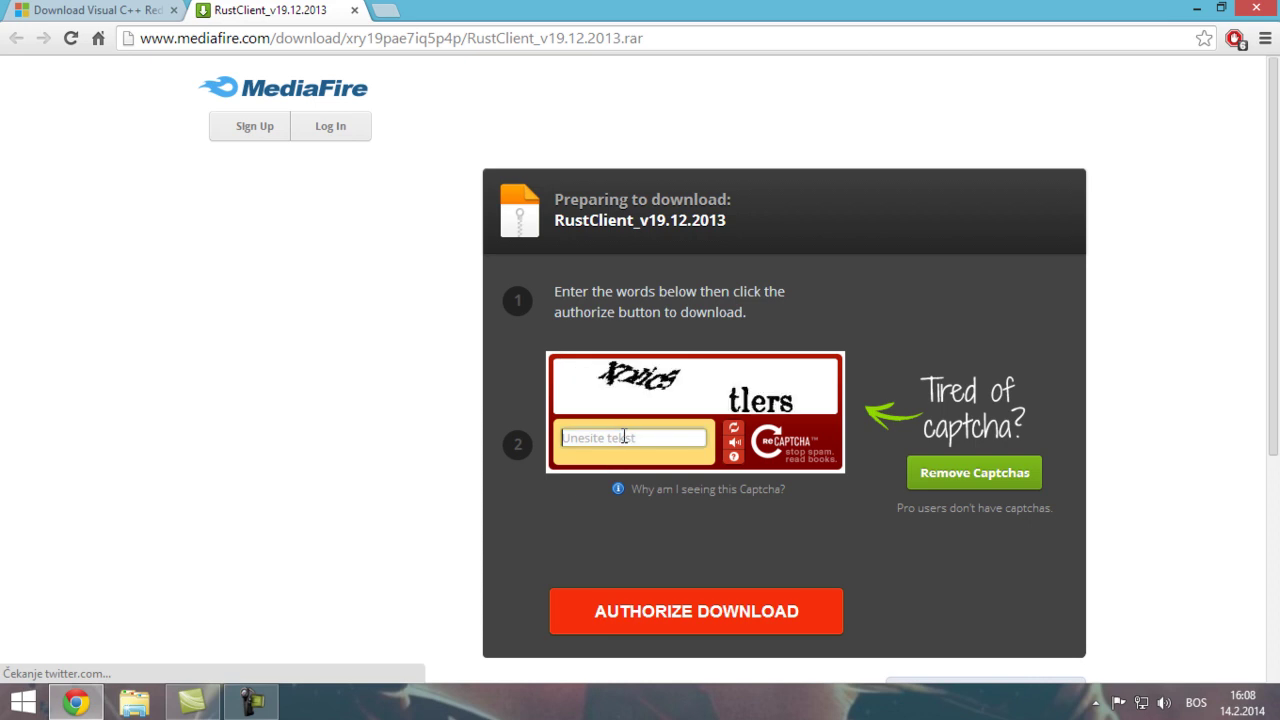
{"action": "left_click", "coordinate": [733, 427]}
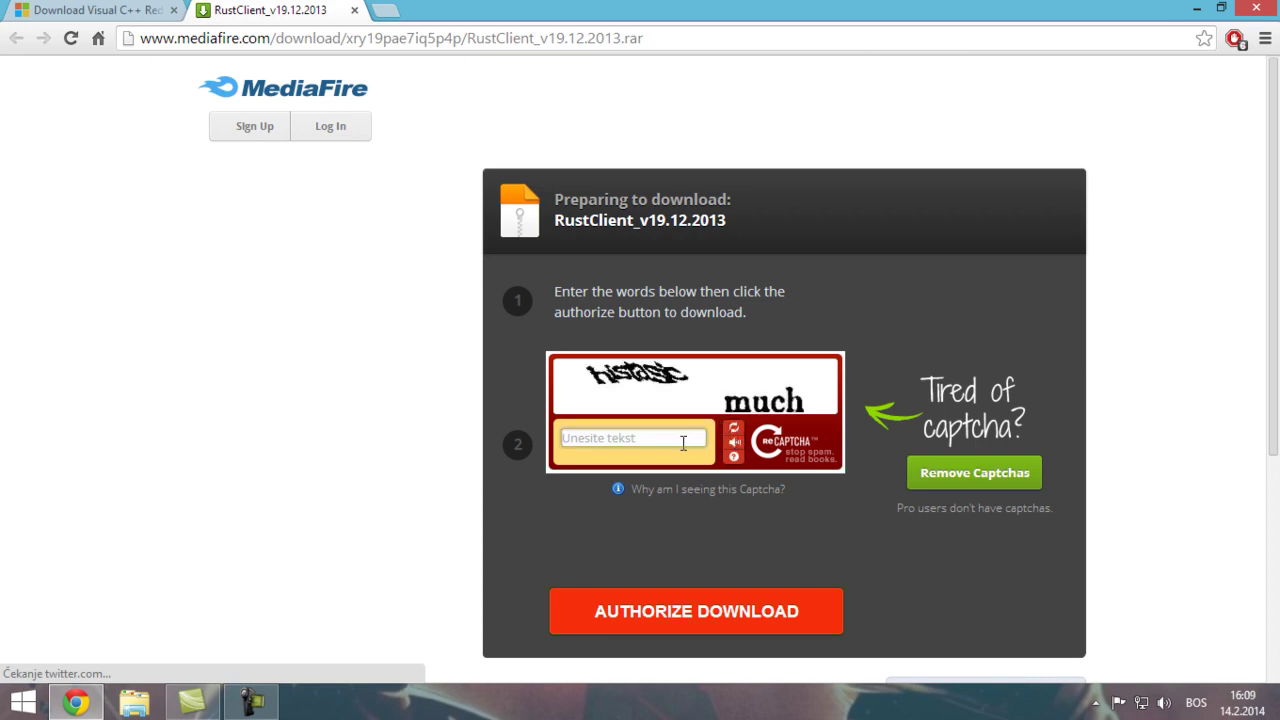
{"action": "type", "text": "his"}
{"action": "type", "text": "ta"}
{"action": "type", "text": "much"}
{"action": "left_click", "coordinate": [757, 600]}
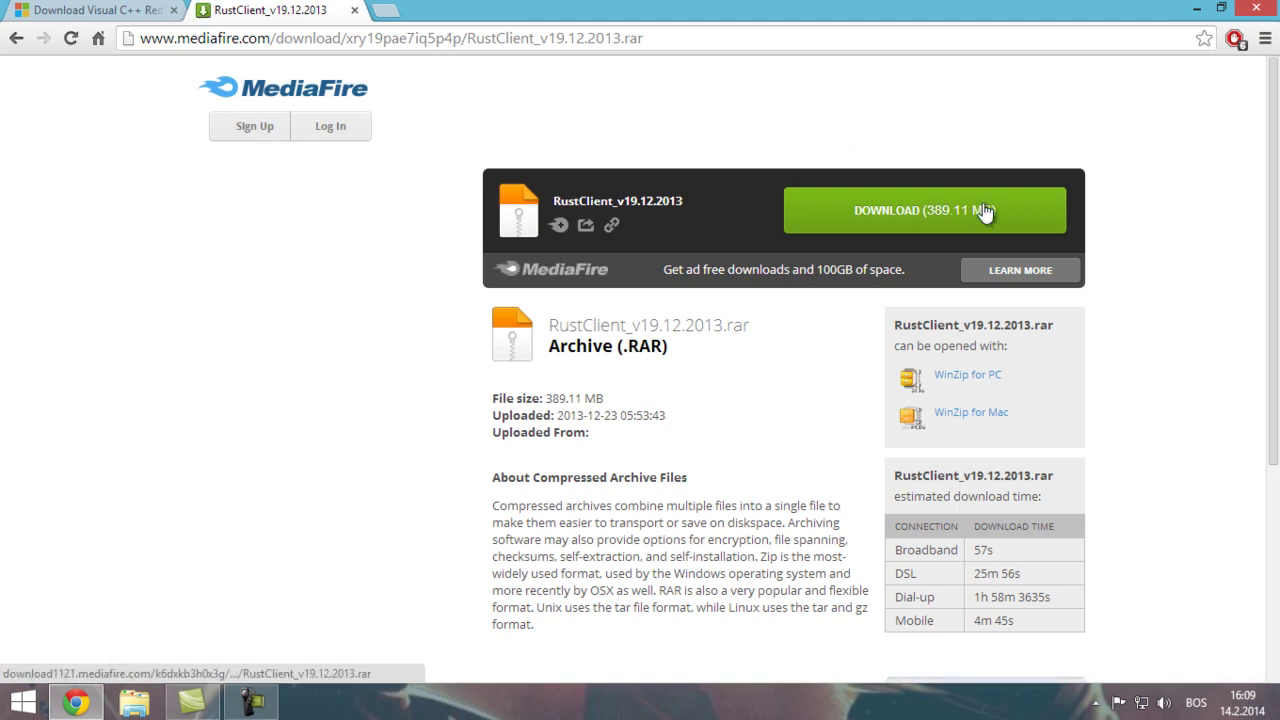
Step: Start the RustClient_v19.12.2013.rar download, then cancel it from the download shelf
{"action": "left_click", "coordinate": [985, 213]}
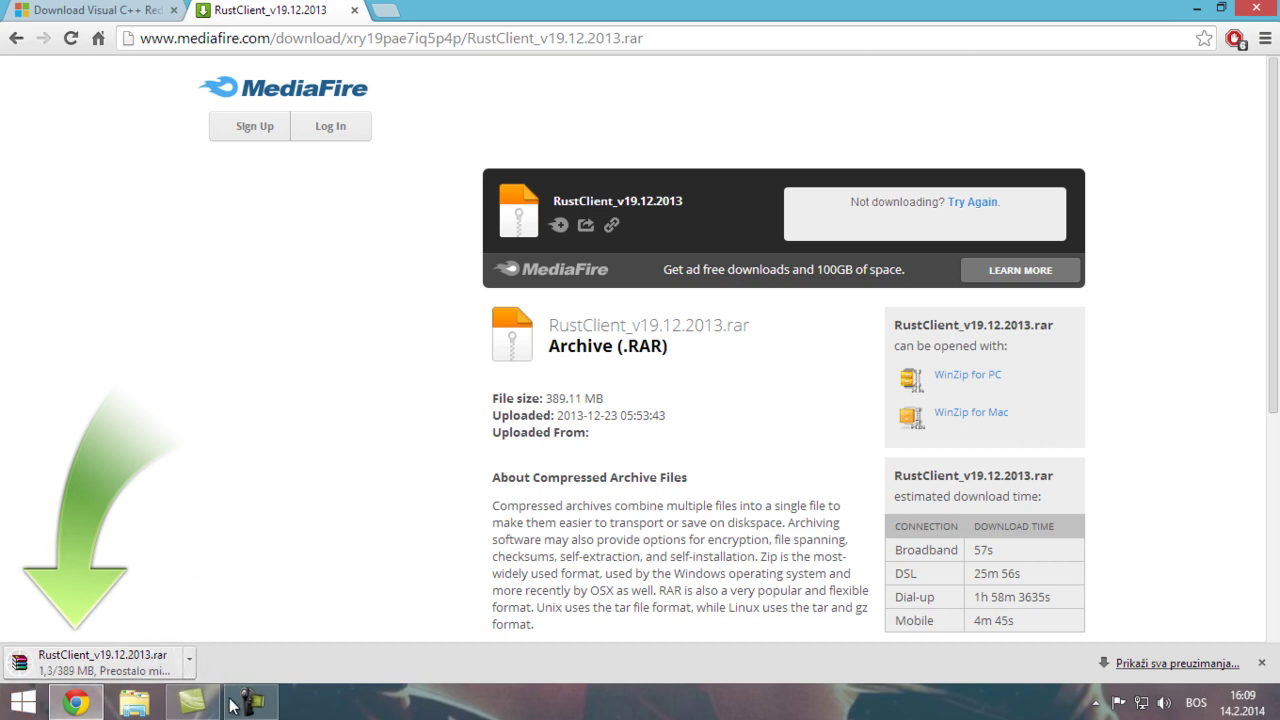
{"action": "left_click", "coordinate": [188, 660]}
{"action": "left_click", "coordinate": [221, 636]}
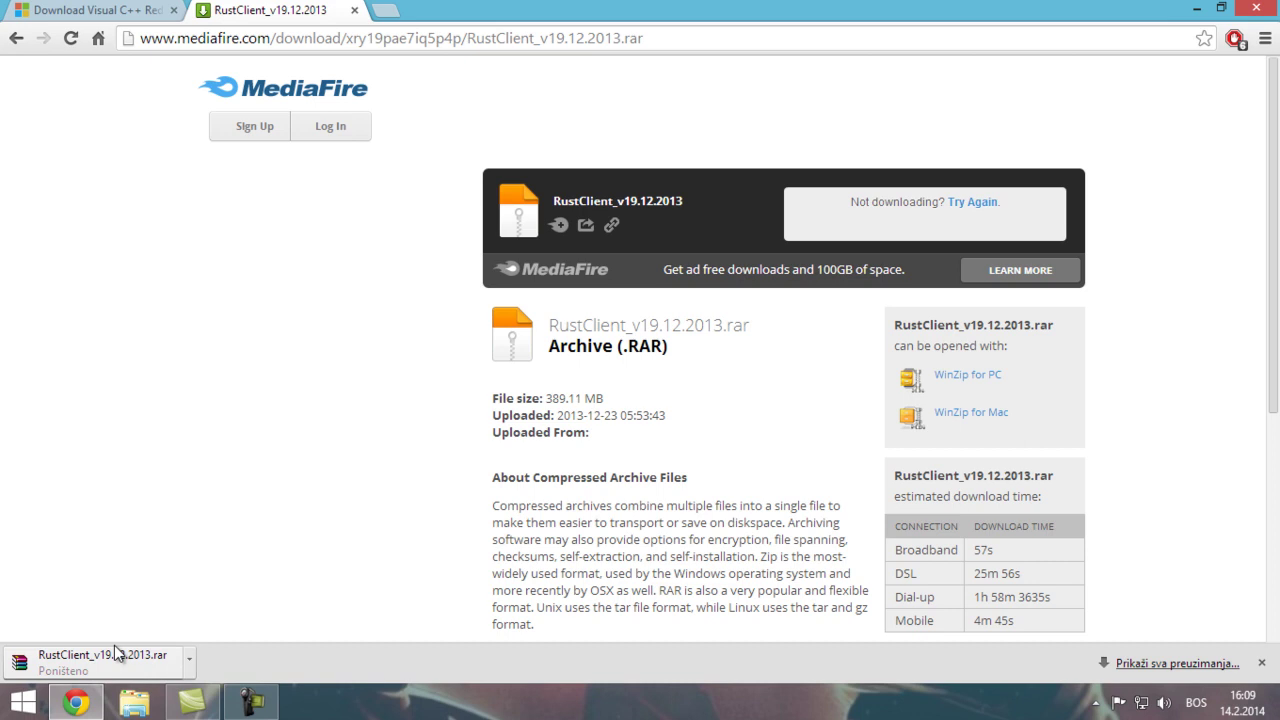
{"action": "left_click", "coordinate": [110, 9]}
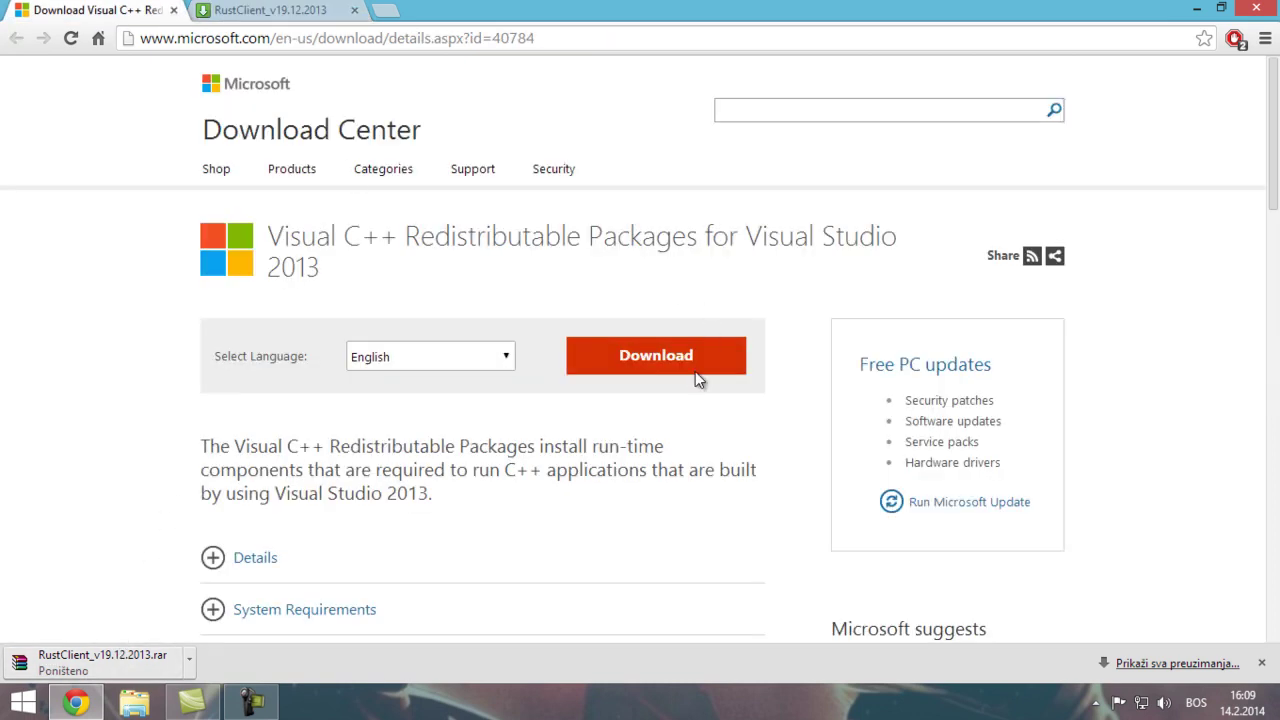
Step: Start the Visual C++ 2013 vcredist_x86.exe download, cancel it, and close the downloads bar
{"action": "left_click", "coordinate": [643, 366]}
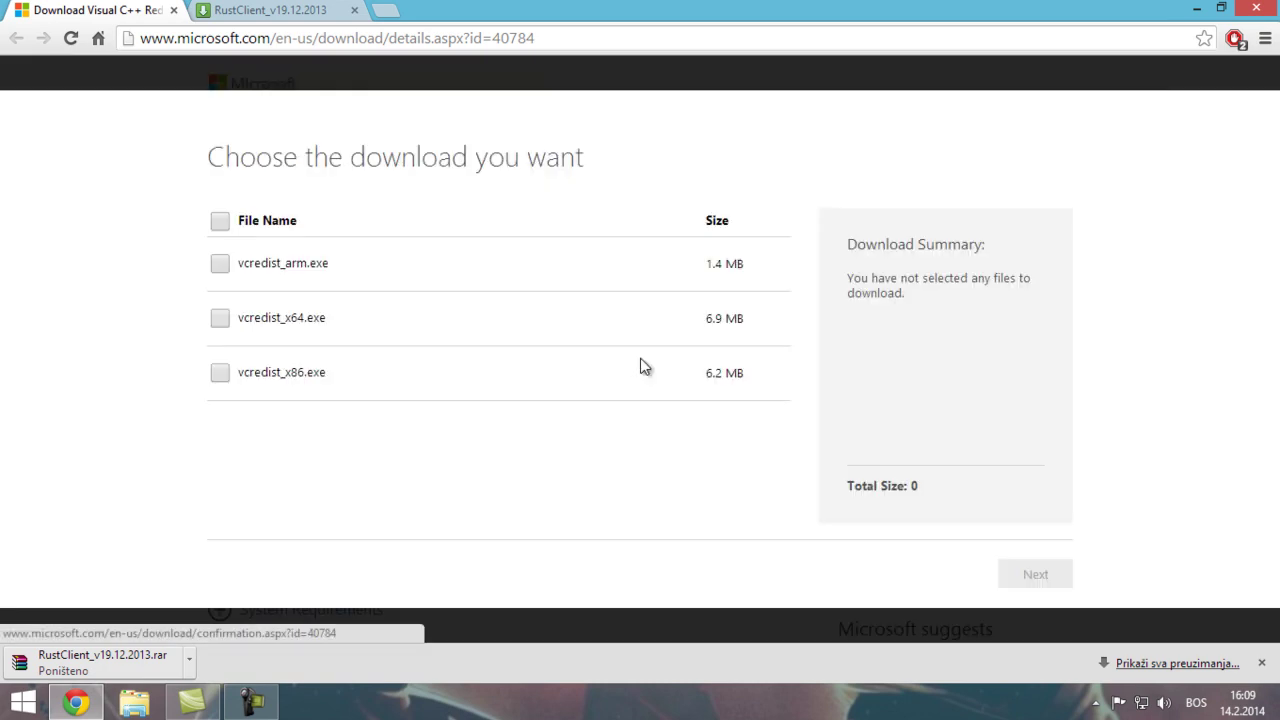
{"action": "left_click", "coordinate": [222, 376]}
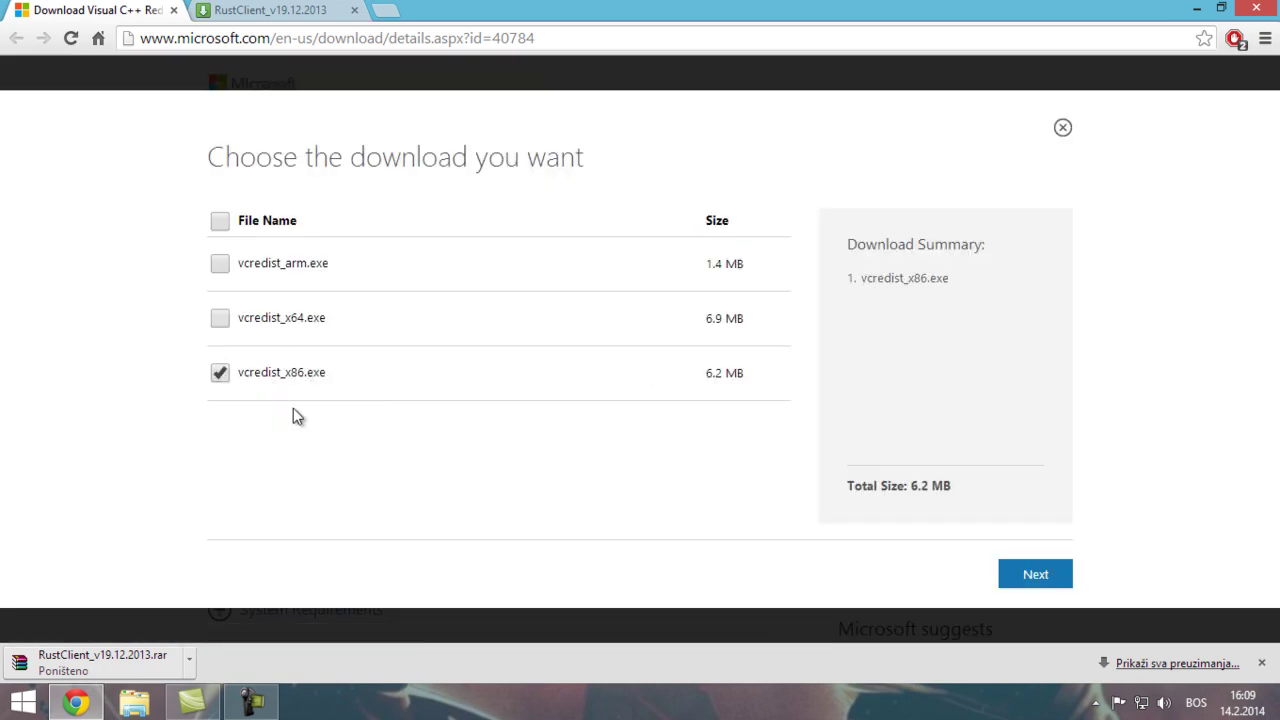
{"action": "left_click", "coordinate": [1056, 582]}
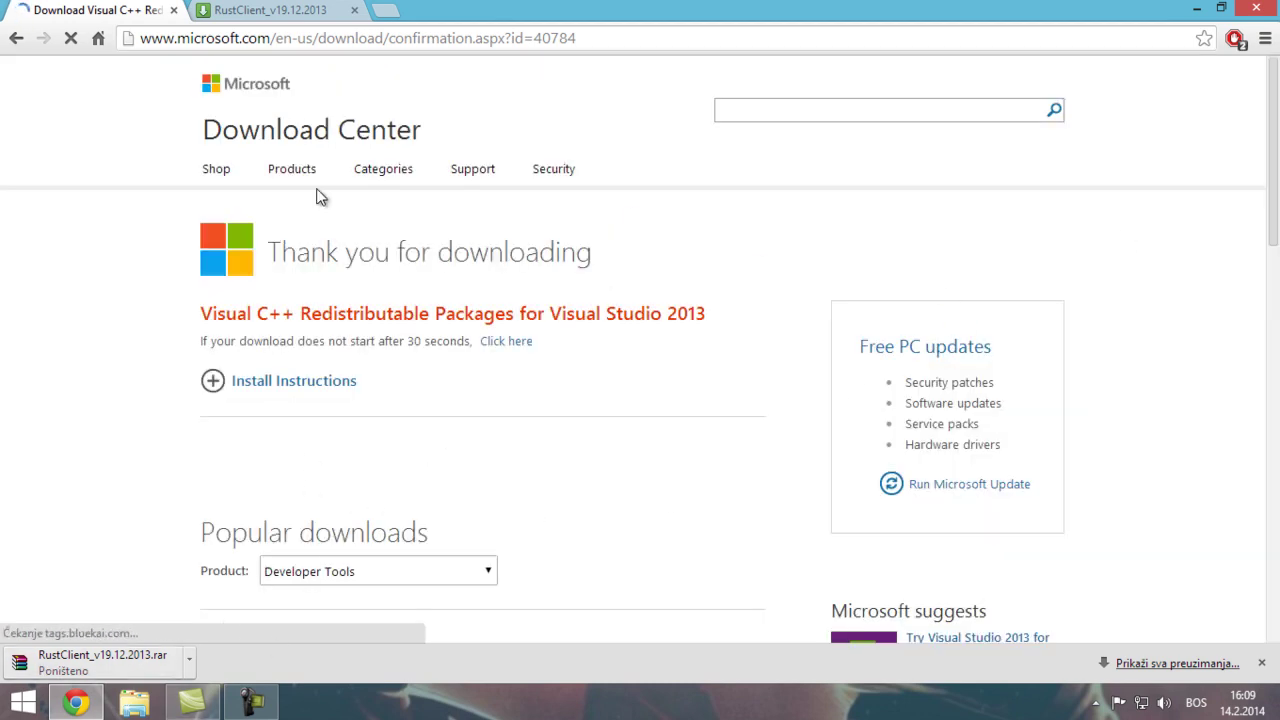
{"action": "left_click", "coordinate": [190, 662]}
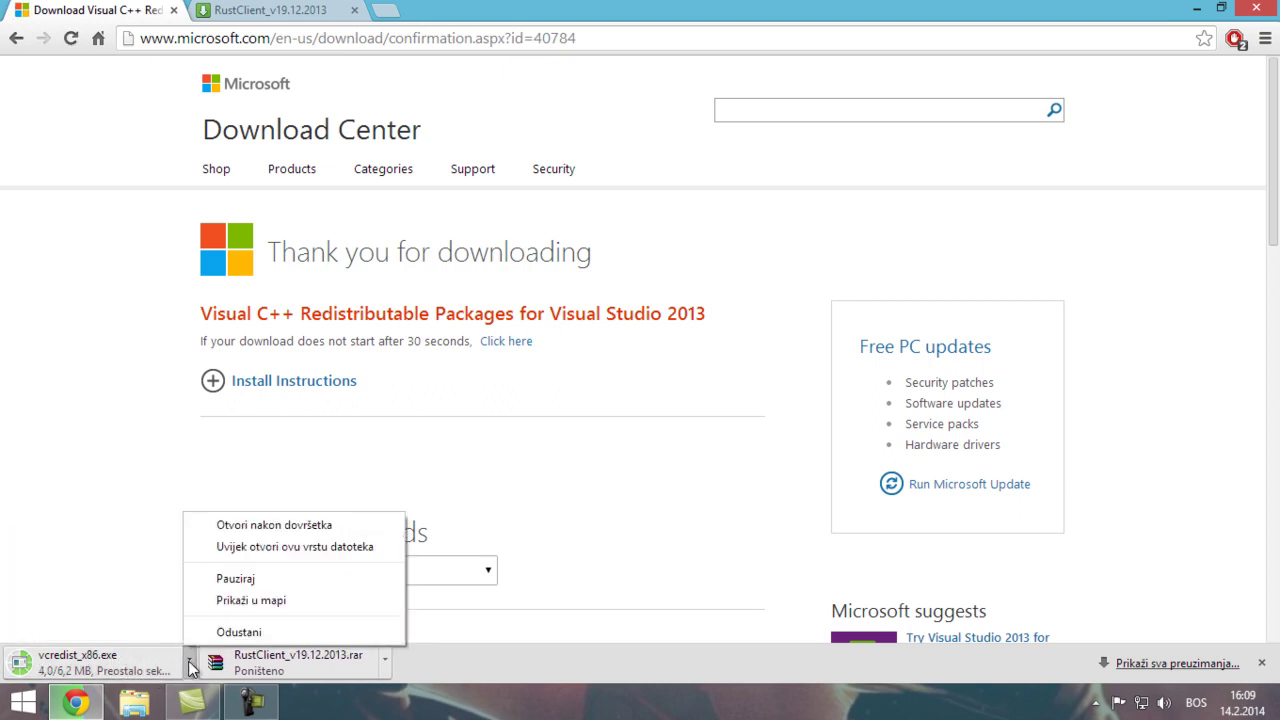
{"action": "left_click", "coordinate": [238, 632]}
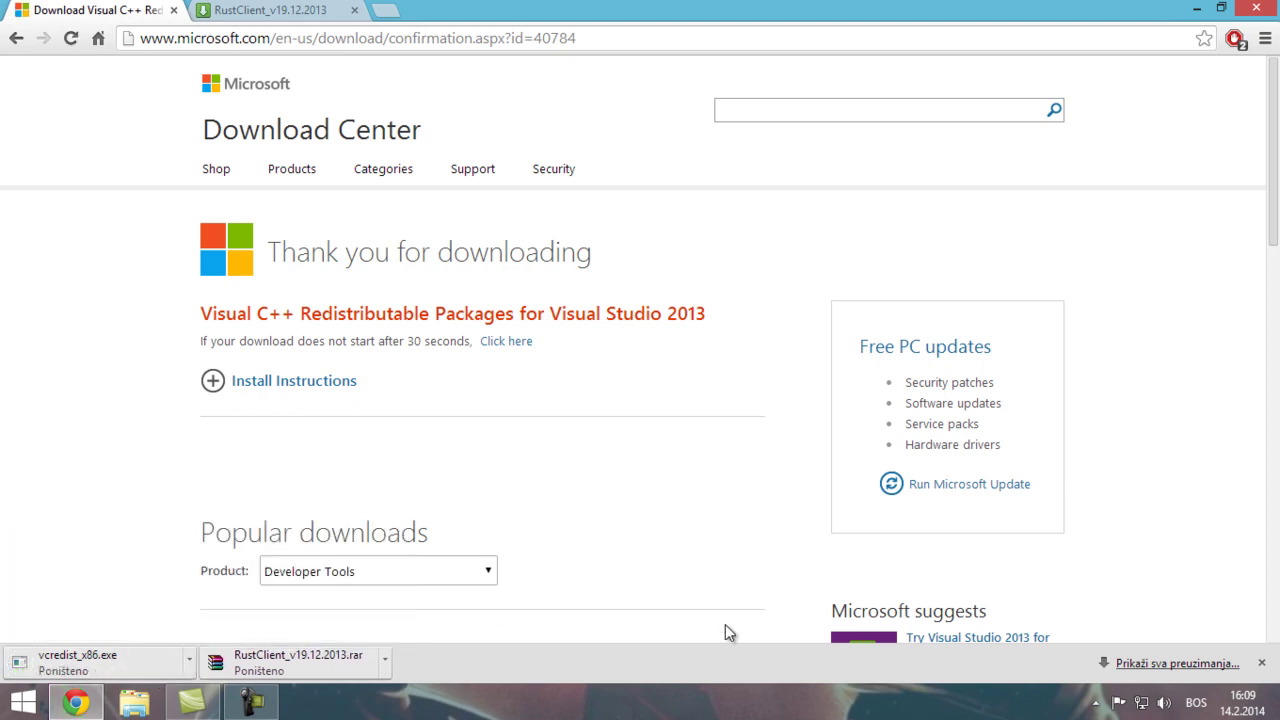
{"action": "left_click", "coordinate": [1266, 664]}
Step: Minimize Chrome and open the desktop's RustClient_v19.12.2013 folder to list its game files
{"action": "left_click", "coordinate": [1197, 8]}
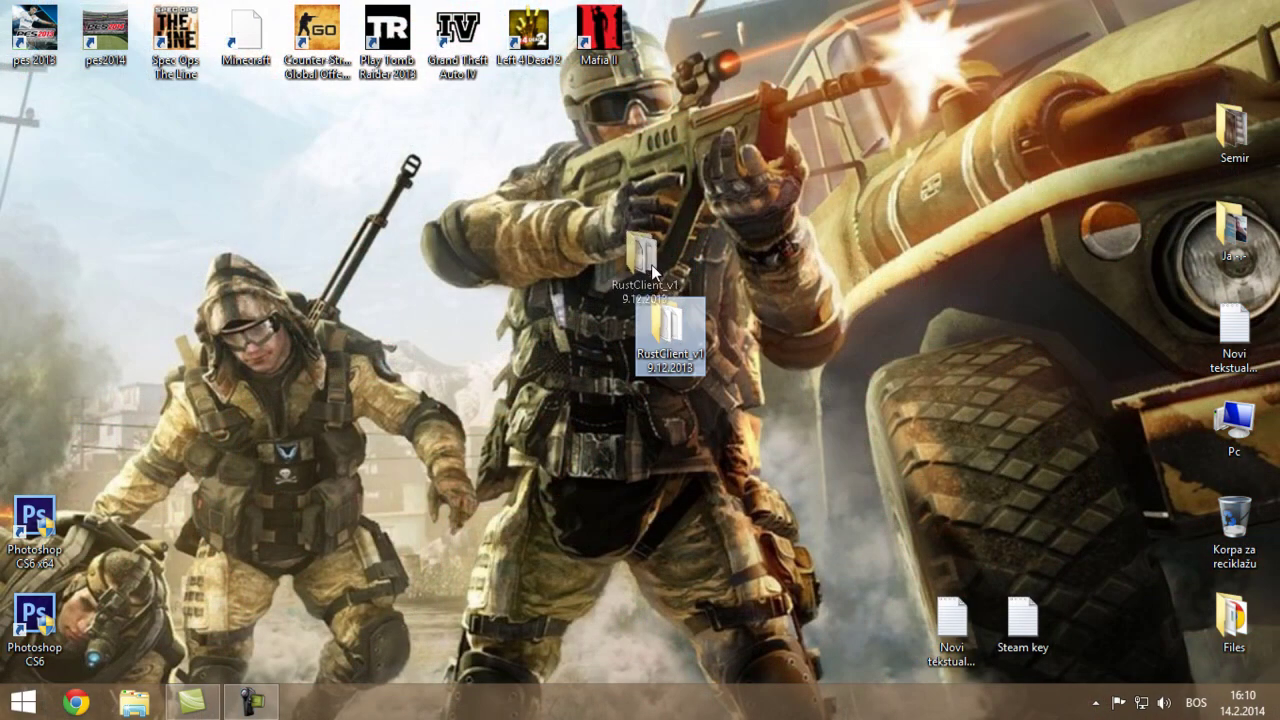
{"action": "left_click_drag", "start_coordinate": [665, 322], "coordinate": [670, 228]}
{"action": "left_click", "coordinate": [804, 251]}
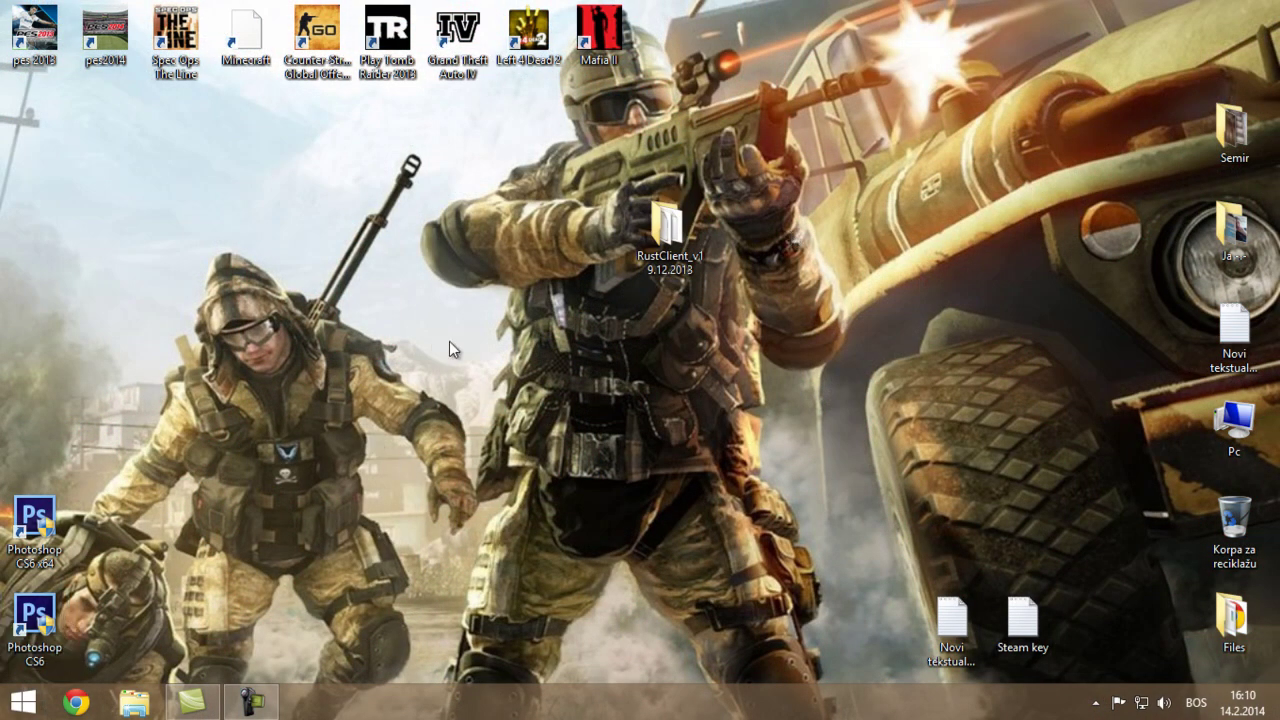
{"action": "left_click_drag", "start_coordinate": [820, 138], "coordinate": [509, 389]}
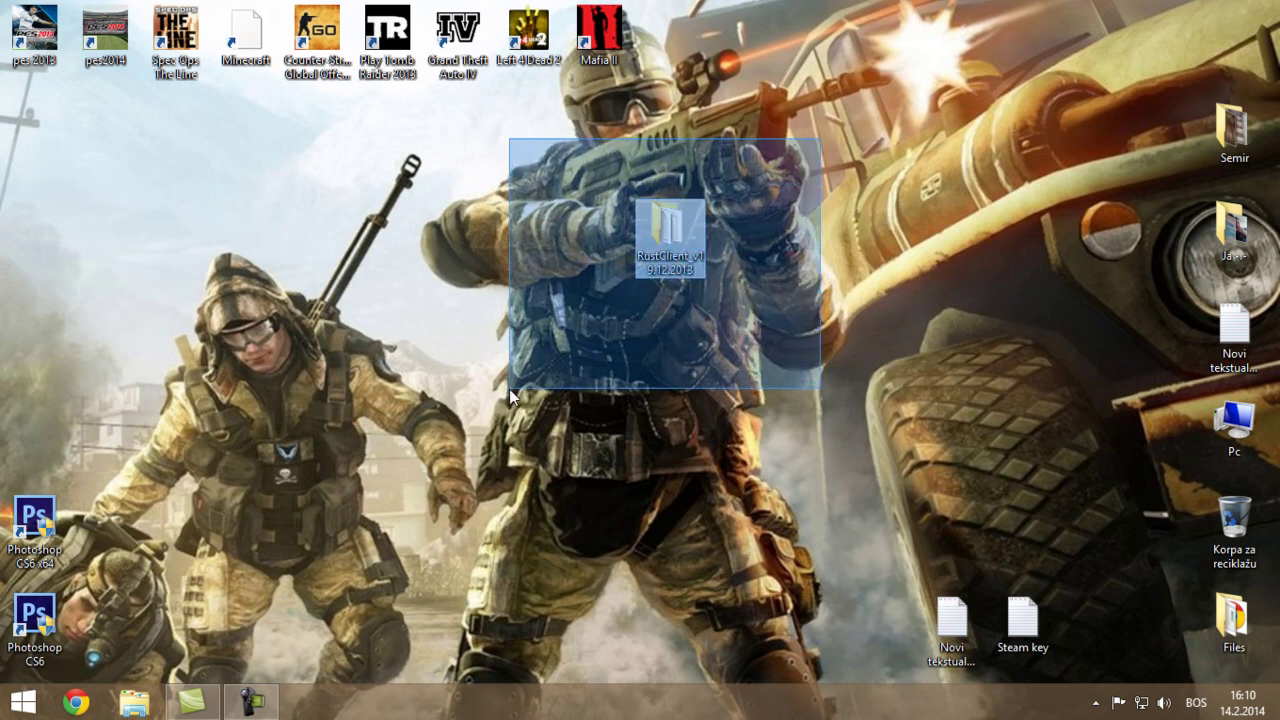
{"action": "double_click", "coordinate": [667, 218]}
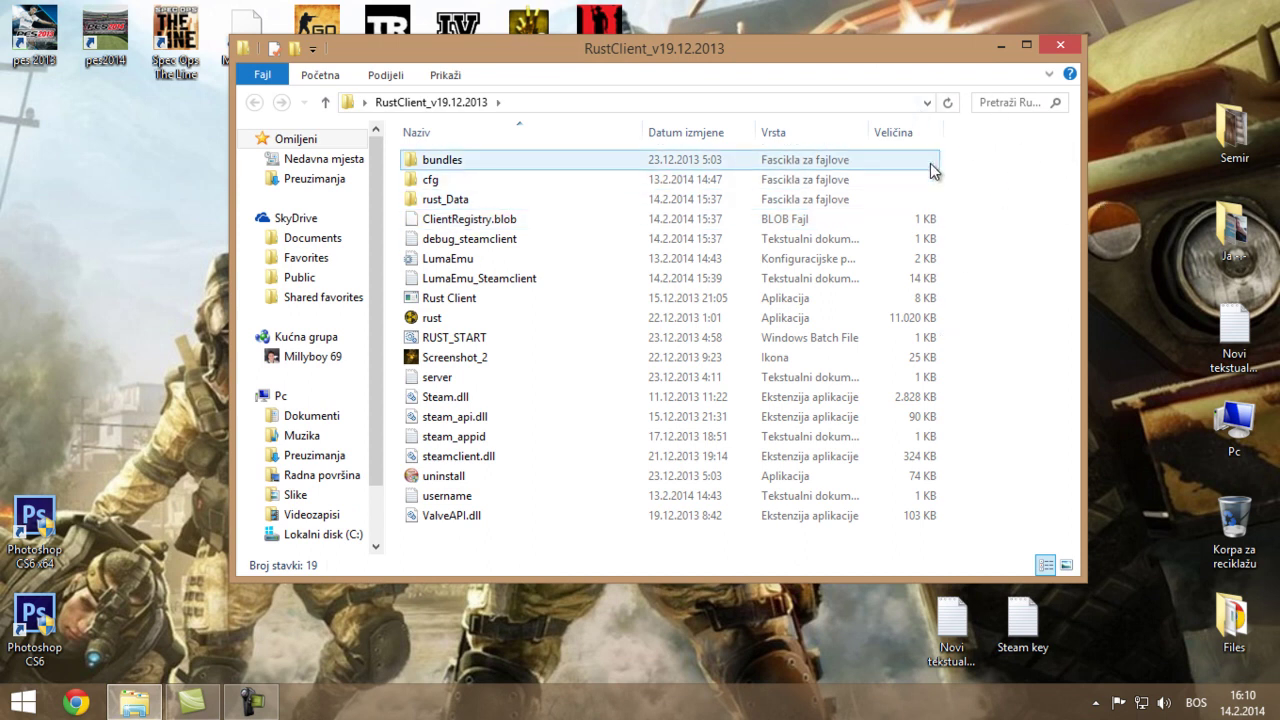
{"action": "left_click_drag", "start_coordinate": [940, 163], "coordinate": [942, 556]}
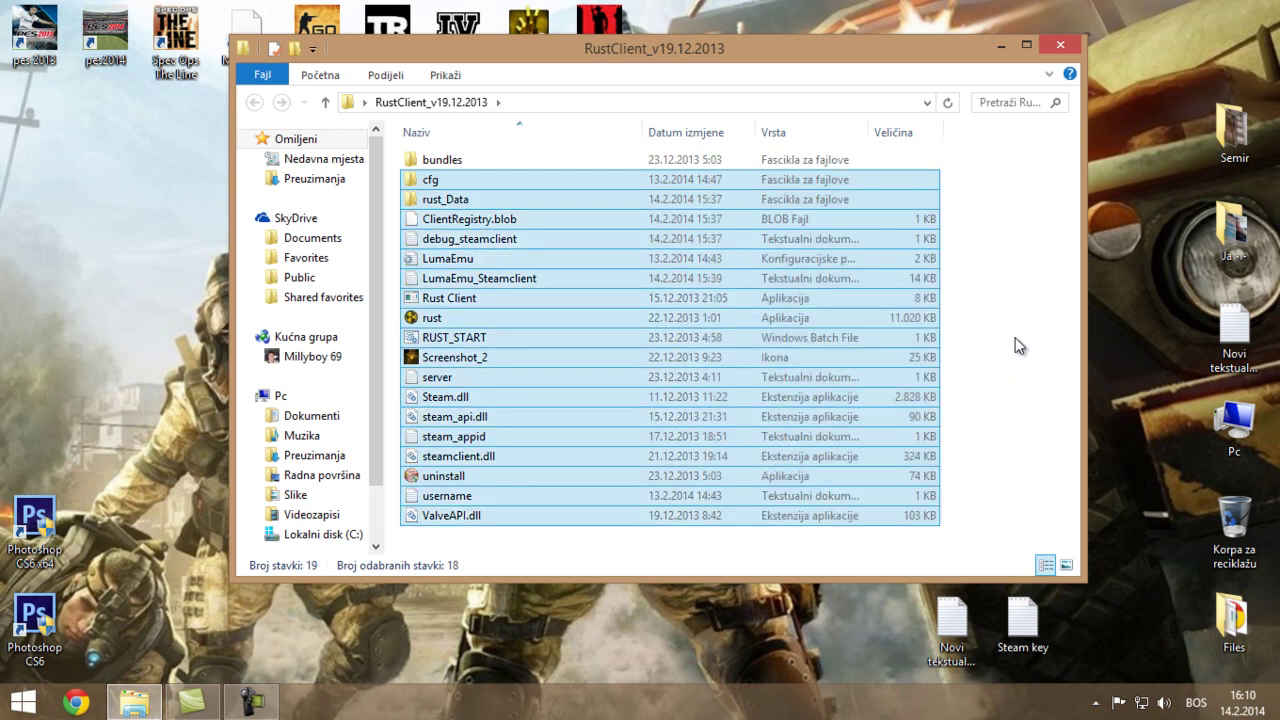
{"action": "left_click", "coordinate": [1005, 345]}
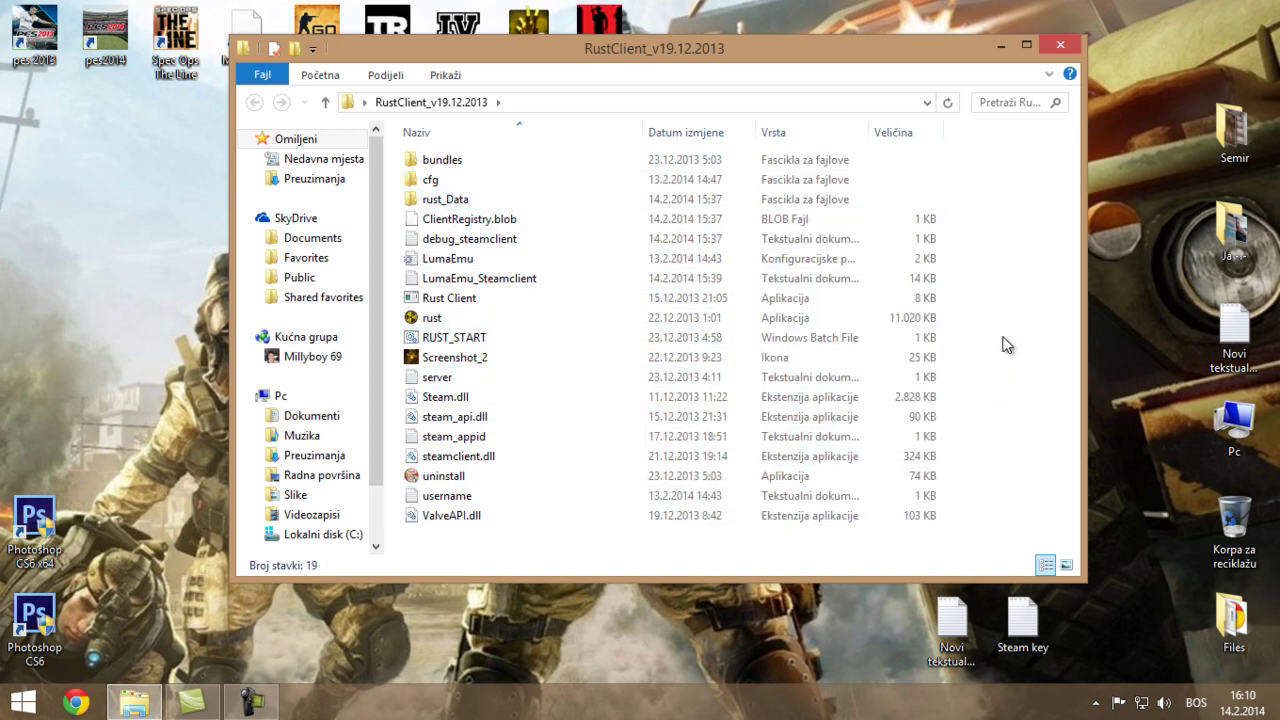
Step: Launch RUST_START windowed at 640 x 480 with Fastest graphics, then open the tutorial notes
{"action": "left_click", "coordinate": [470, 340]}
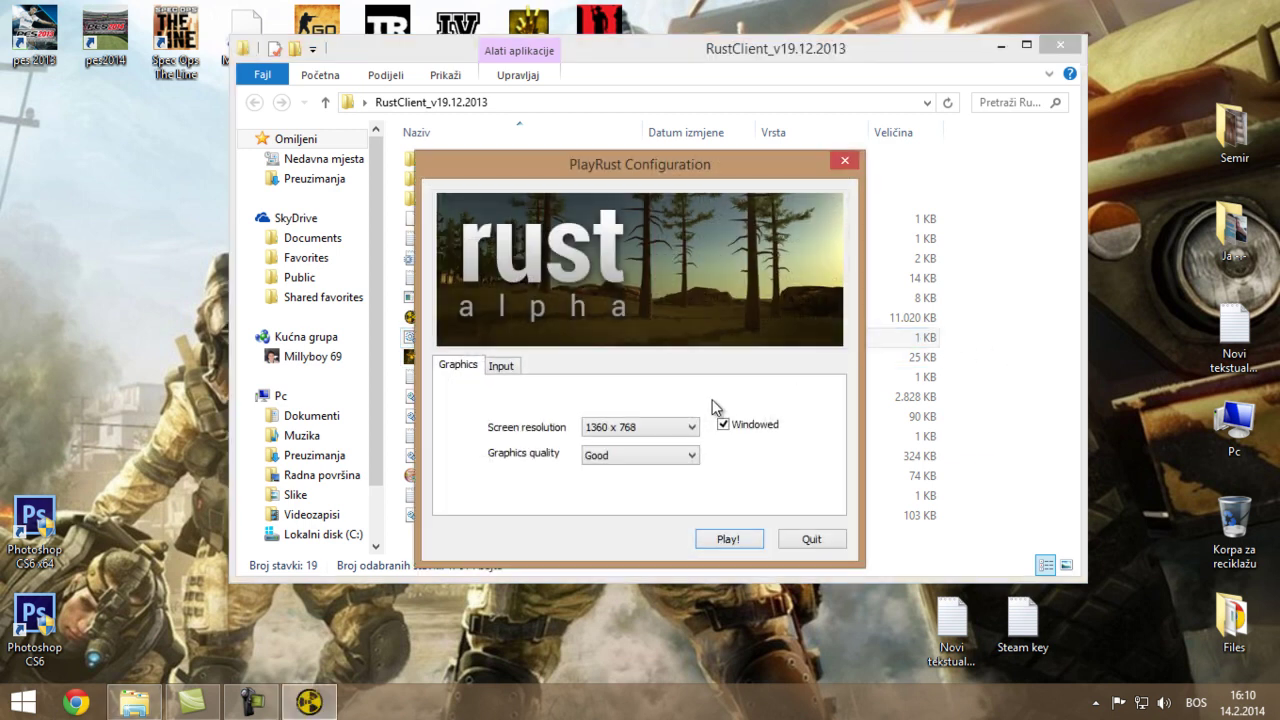
{"action": "left_click", "coordinate": [620, 430]}
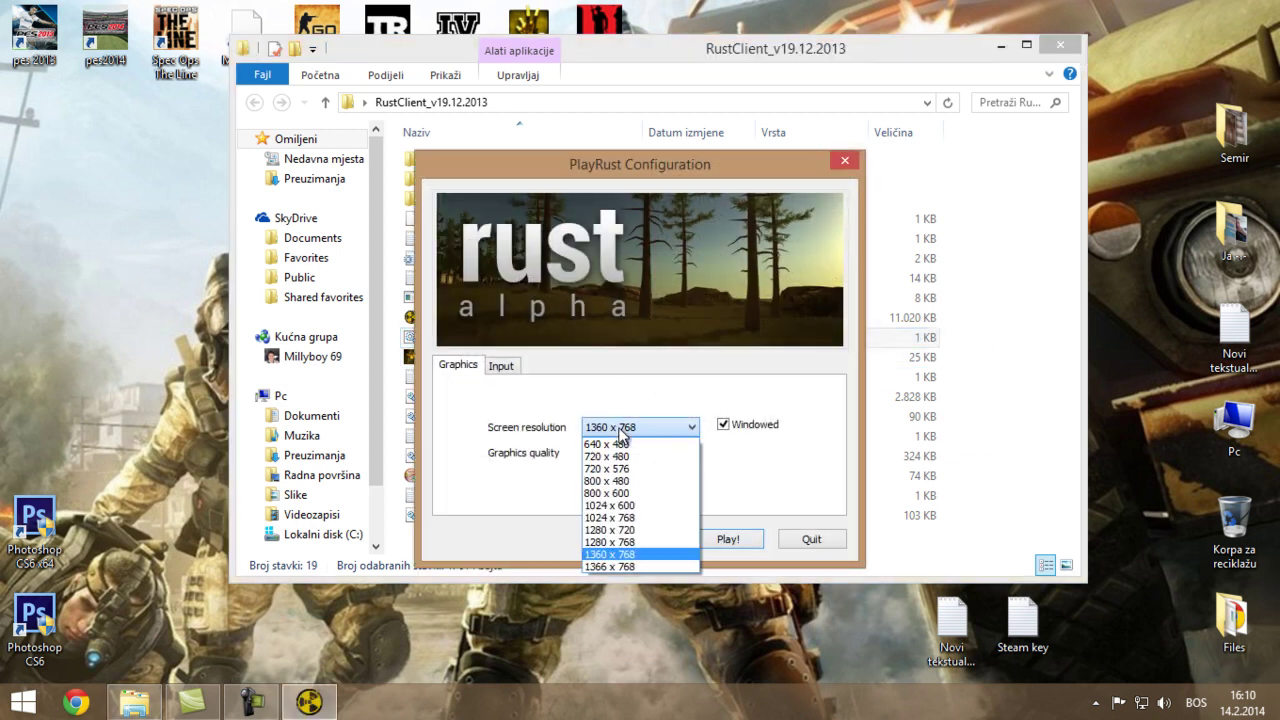
{"action": "left_click", "coordinate": [638, 493]}
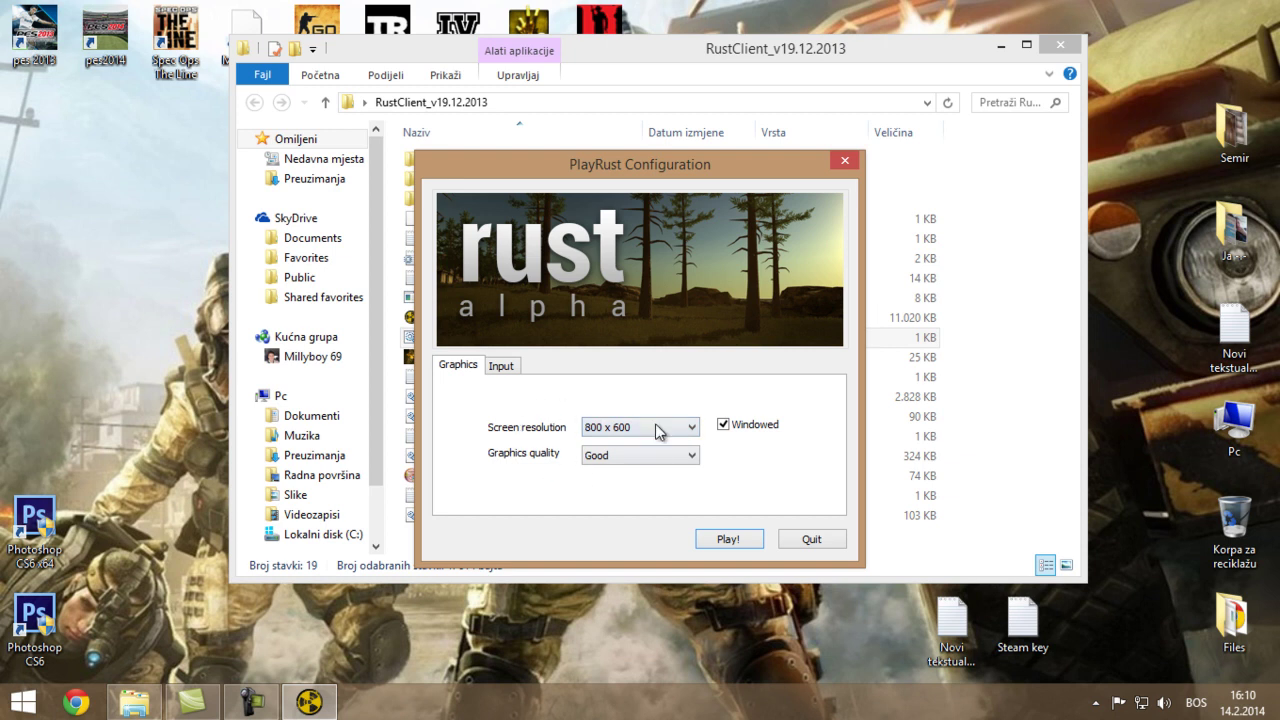
{"action": "left_click", "coordinate": [660, 460]}
{"action": "left_click", "coordinate": [603, 472]}
{"action": "left_click", "coordinate": [630, 428]}
{"action": "left_click", "coordinate": [625, 445]}
{"action": "left_click", "coordinate": [750, 543]}
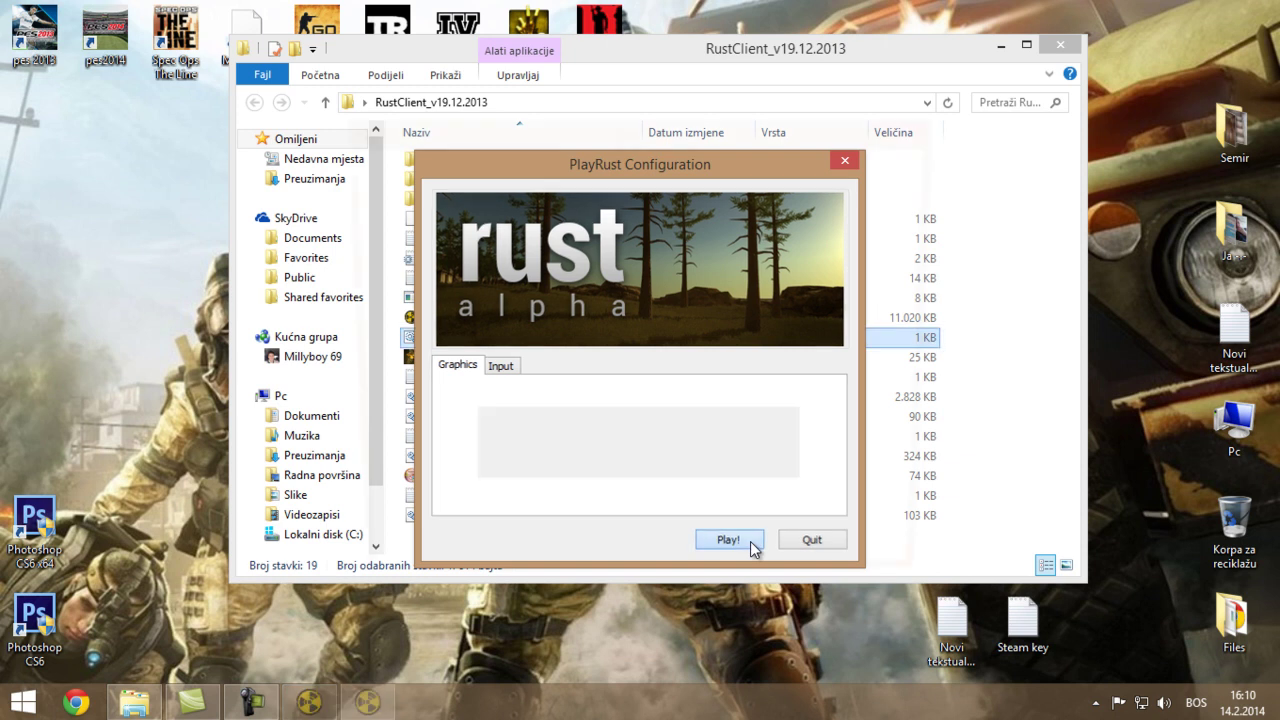
{"action": "double_click", "coordinate": [1228, 330]}
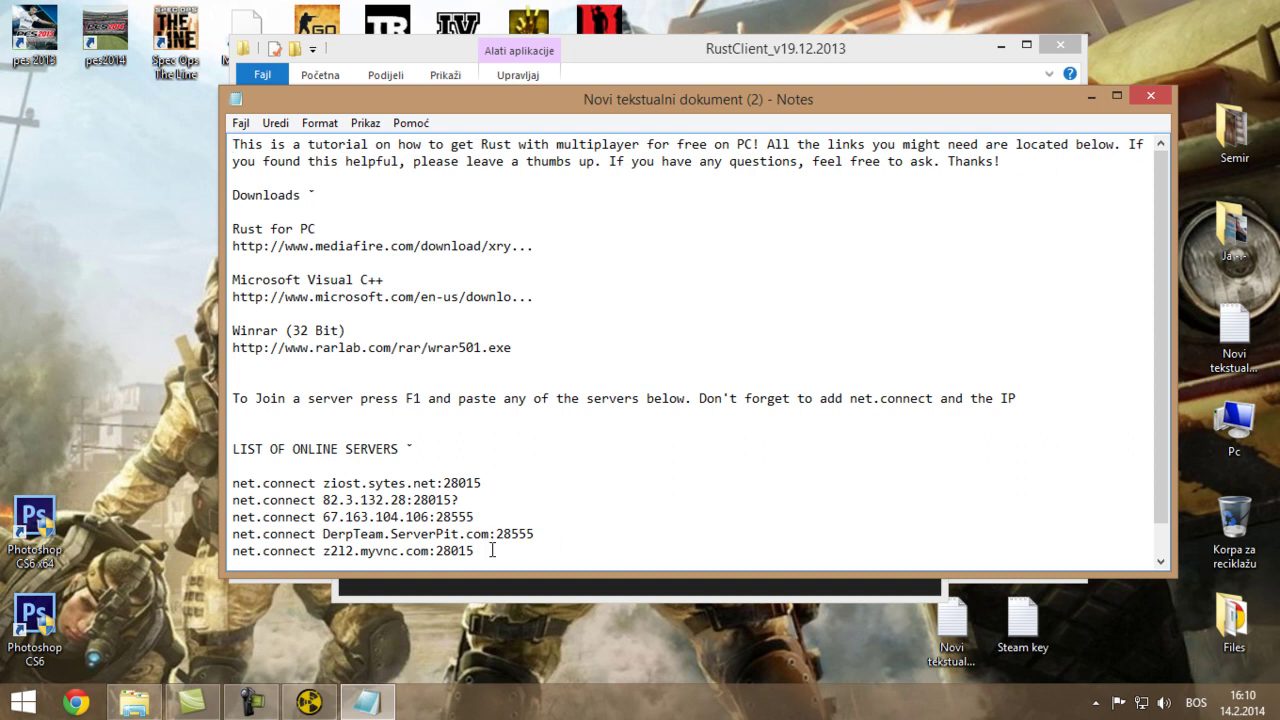
Step: Copy the z212.myvnc.com net.connect line from the notes and minimize Notepad
{"action": "left_click_drag", "start_coordinate": [492, 550], "coordinate": [184, 549]}
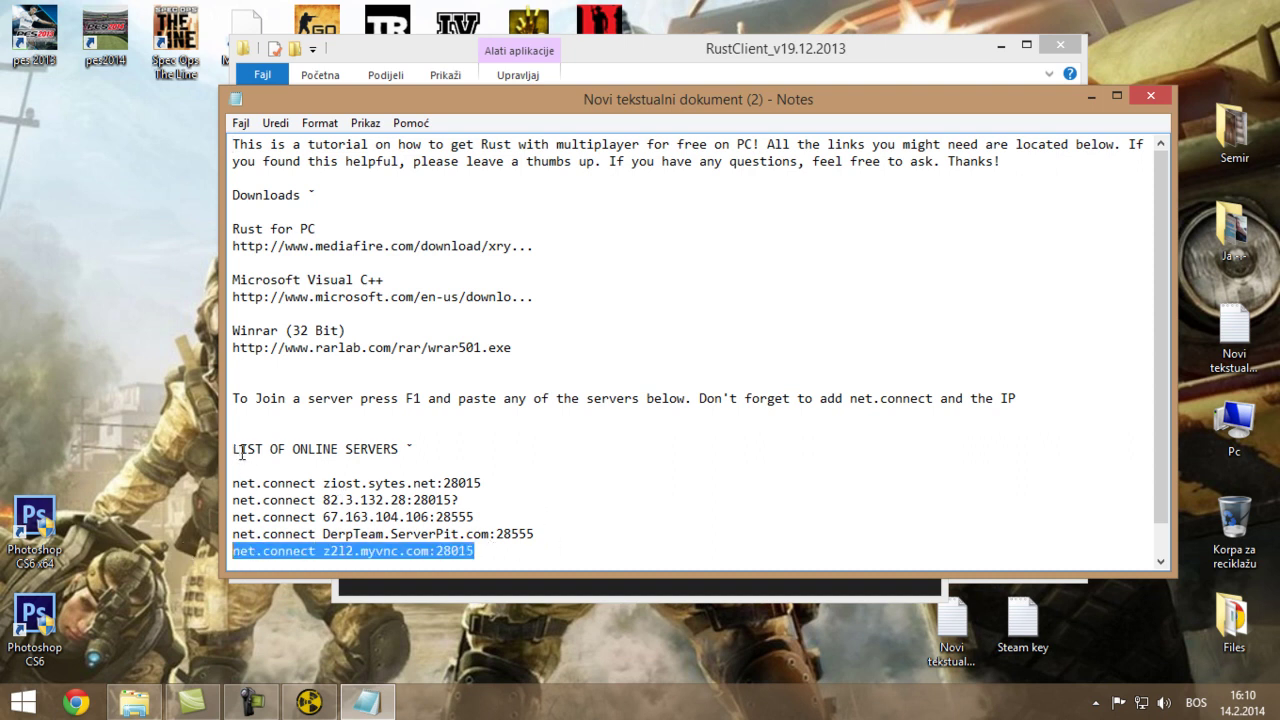
{"action": "left_click_drag", "start_coordinate": [241, 451], "coordinate": [491, 451]}
{"action": "left_click", "coordinate": [491, 451]}
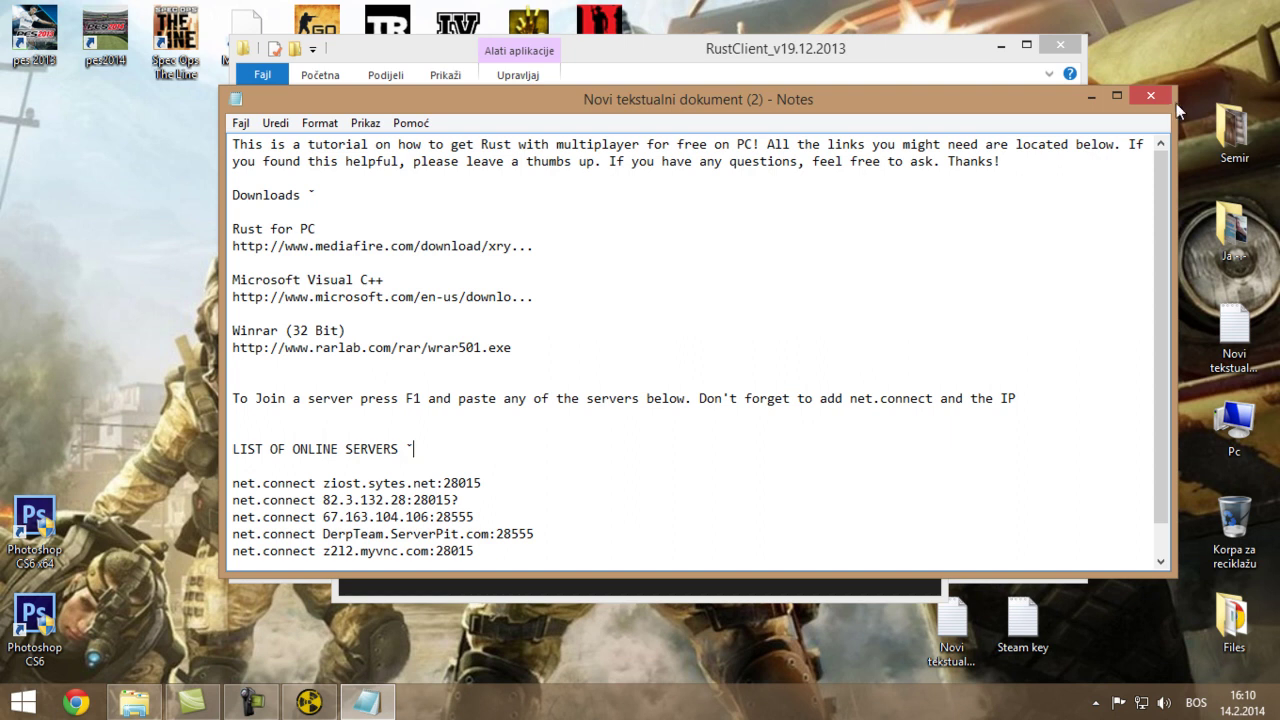
{"action": "left_click", "coordinate": [1090, 100]}
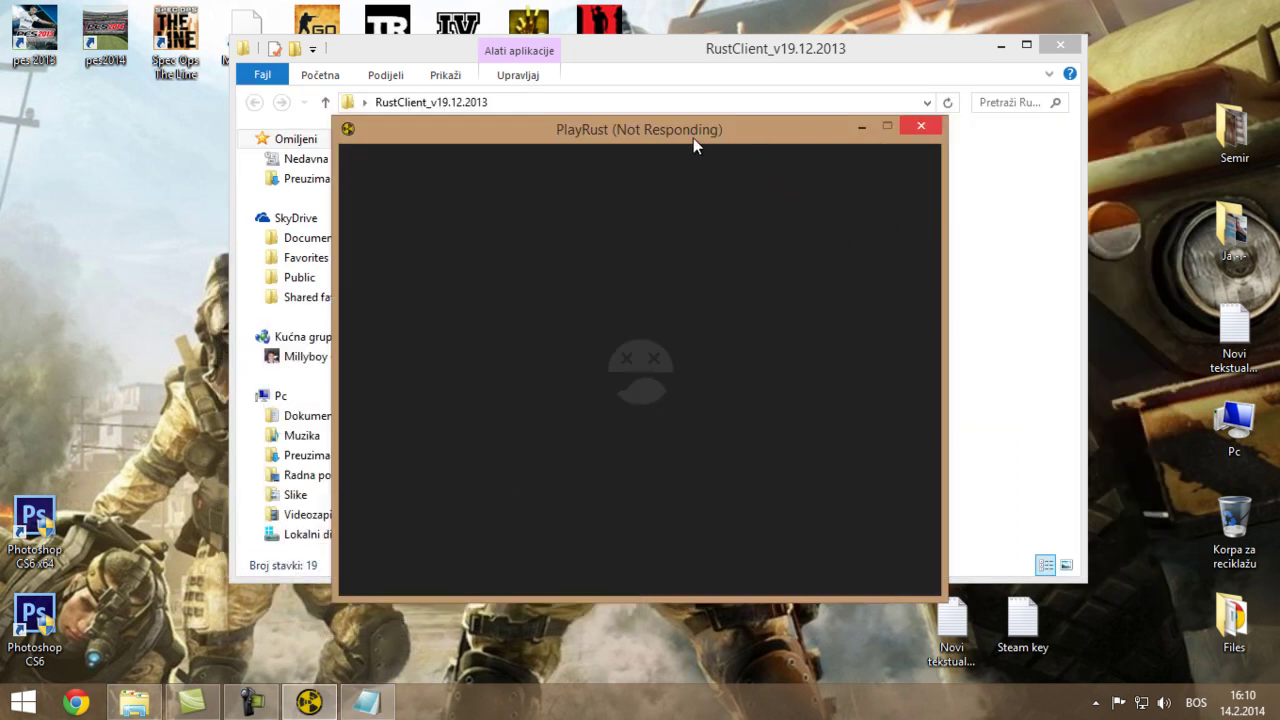
Step: Minimize Explorer and maximize the PlayRust window showing its main menu
{"action": "left_click", "coordinate": [1001, 47]}
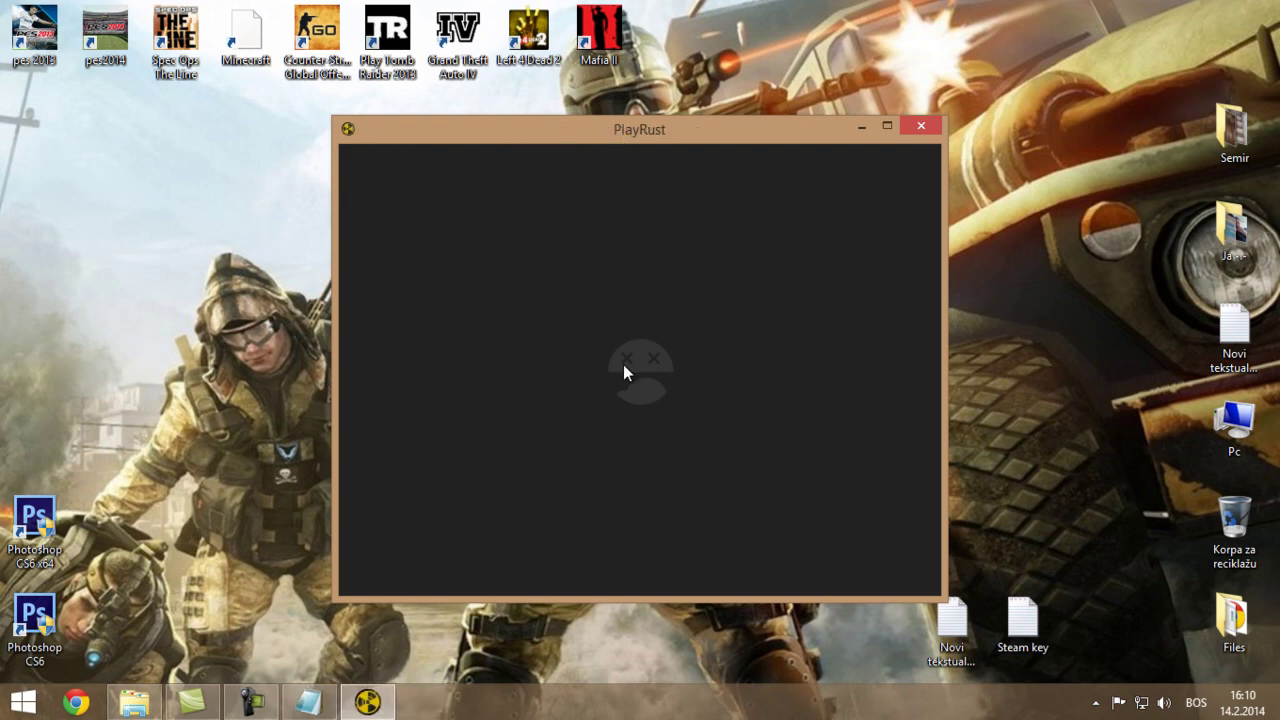
{"action": "left_click", "coordinate": [887, 127]}
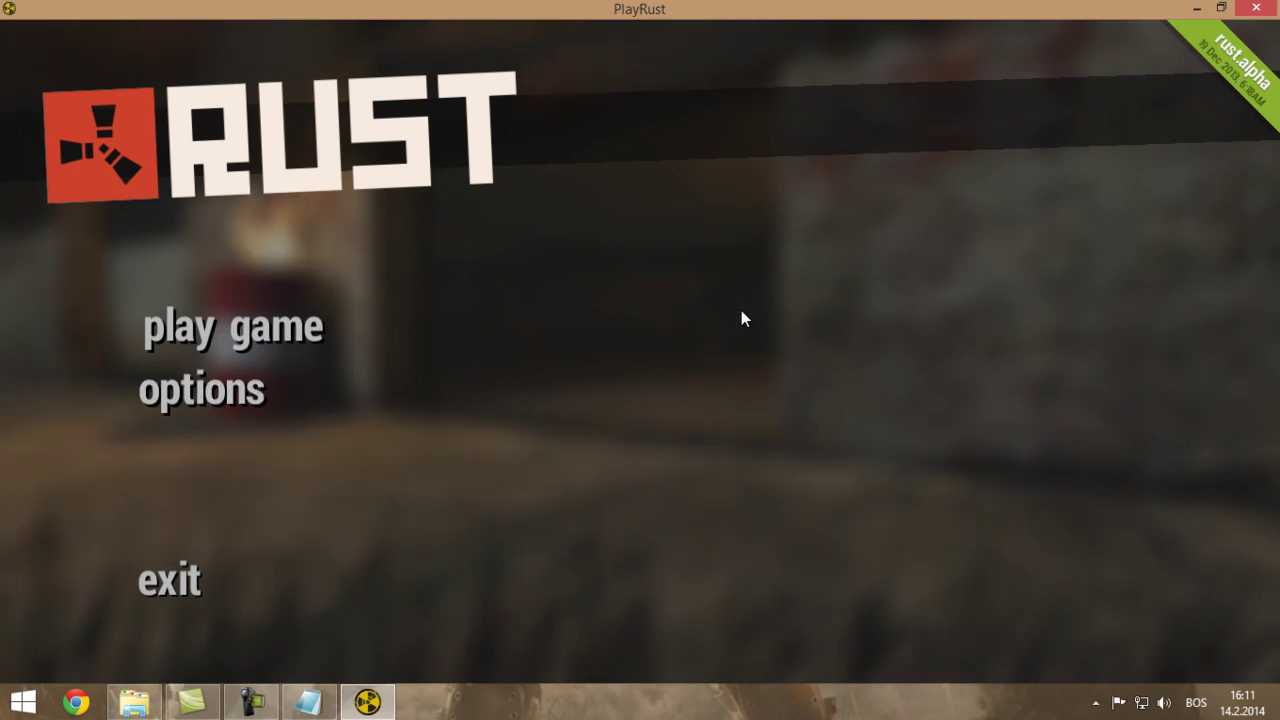
Step: Run the pasted net.connect z212.myvnc.com command from the F1 console
{"action": "key", "text": "F1"}
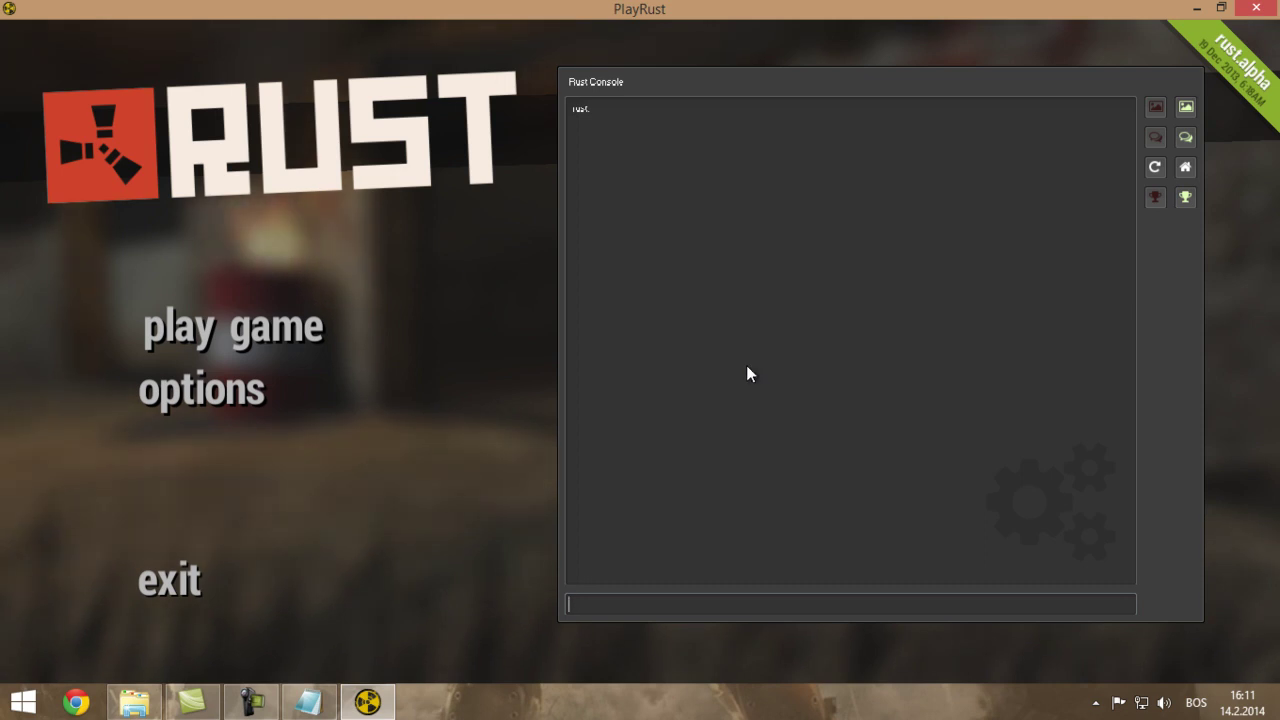
{"action": "key", "text": "ctrl+v"}
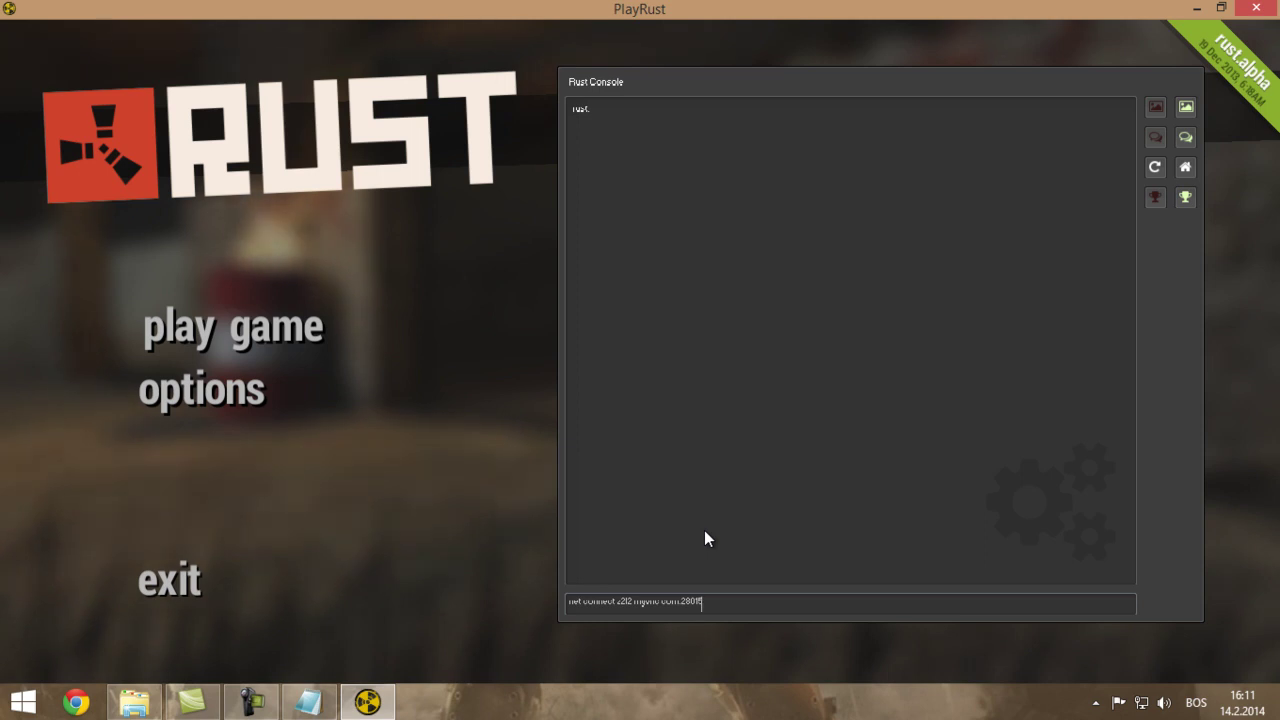
{"action": "key", "text": "Return"}
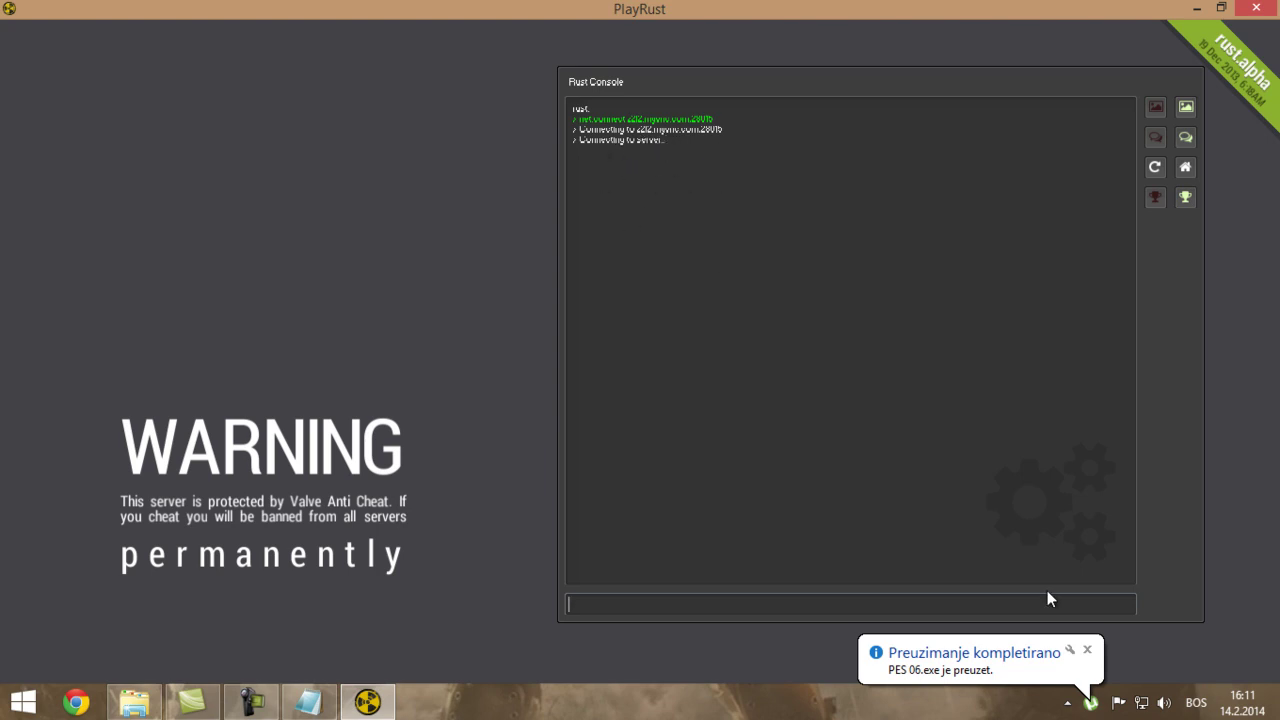
{"action": "left_click", "coordinate": [1087, 649]}
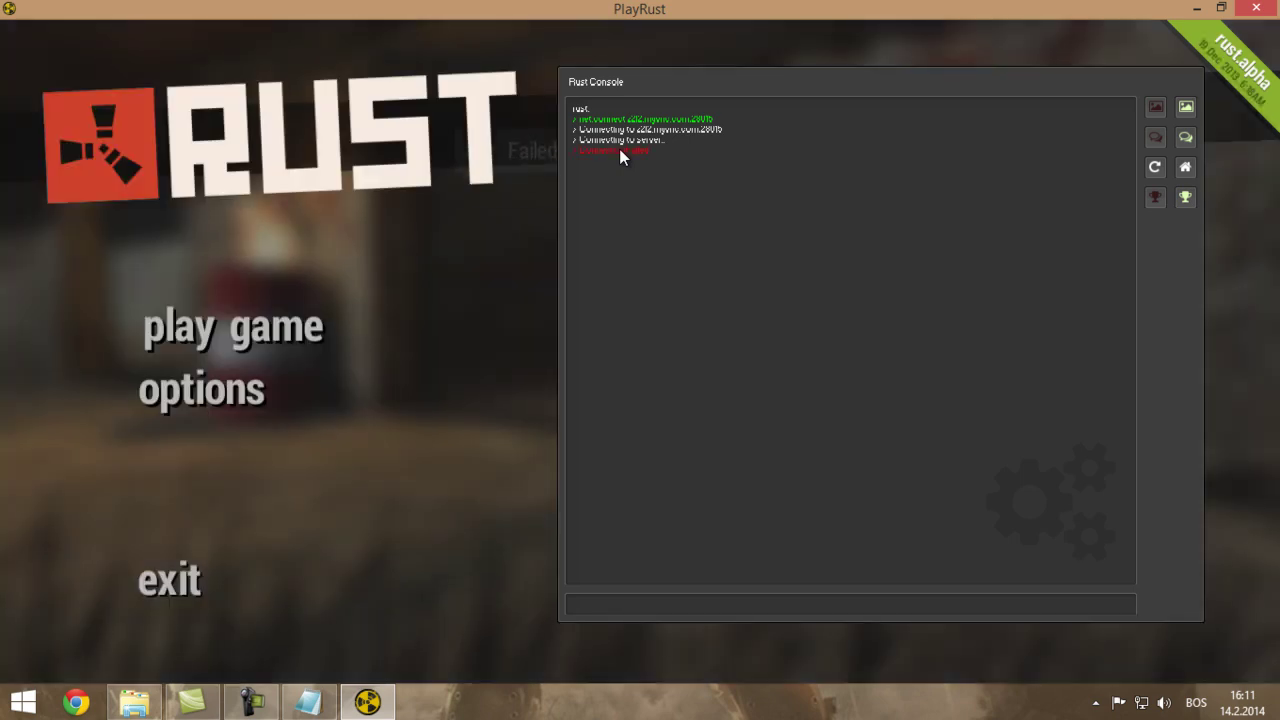
Step: Copy the 67.163.104.106:28555 connect line from the notes and return to the game
{"action": "left_click", "coordinate": [308, 702]}
{"action": "scroll", "coordinate": [472, 518], "scroll_direction": "down", "scroll_amount": 1}
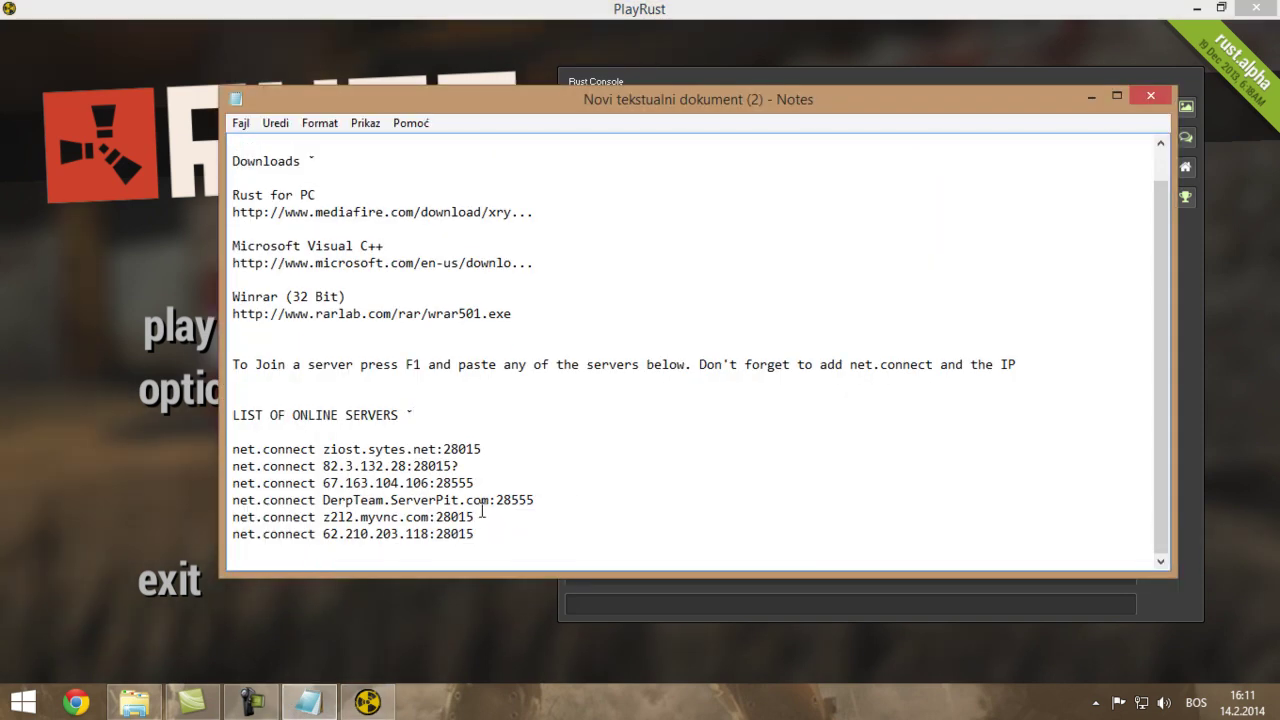
{"action": "left_click_drag", "start_coordinate": [481, 485], "coordinate": [193, 485]}
{"action": "key", "text": "ctrl+c"}
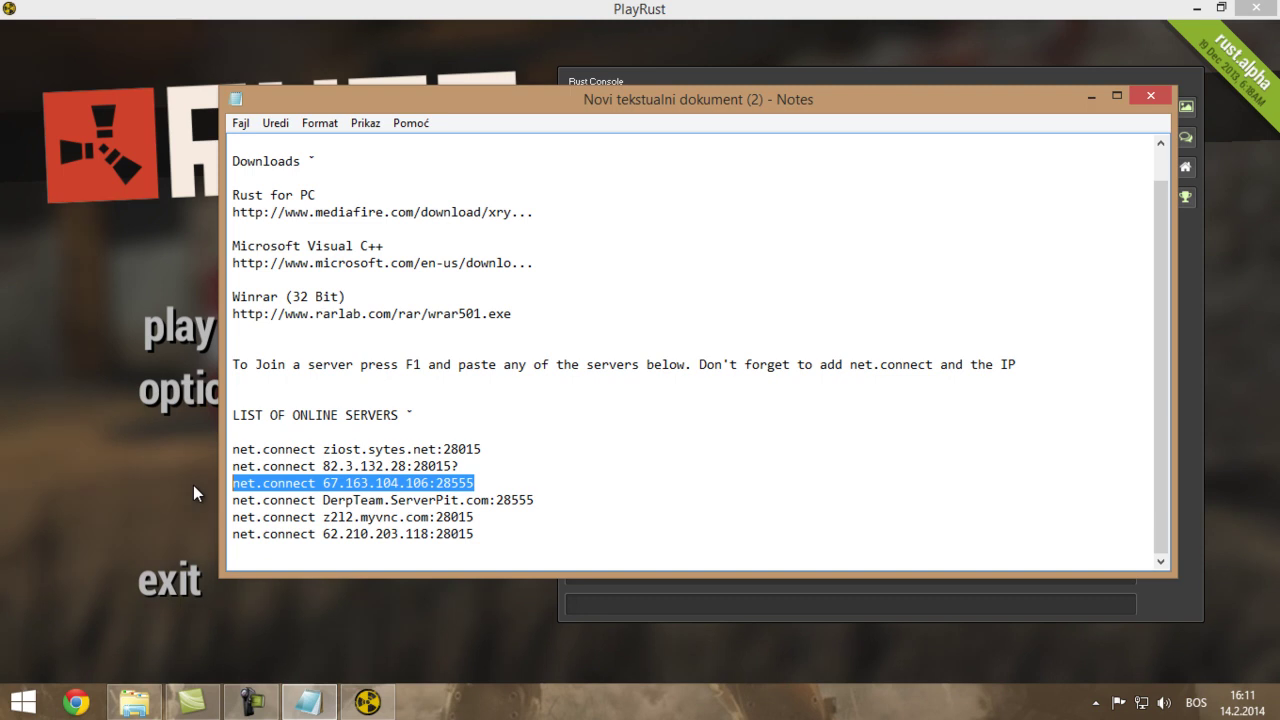
{"action": "left_click", "coordinate": [638, 7]}
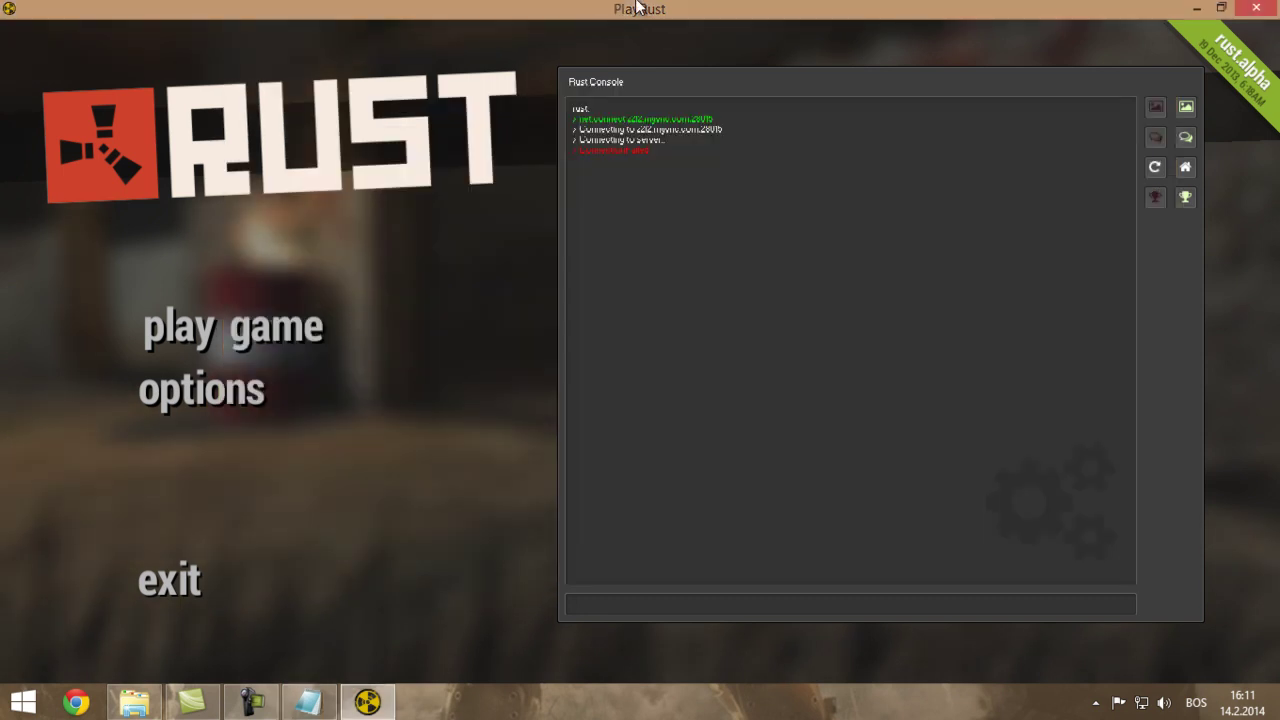
Step: Paste and run net.connect 67.163.104.106:28555 in the console to join that server
{"action": "left_click", "coordinate": [684, 605]}
{"action": "key", "text": "ctrl+v"}
{"action": "key", "text": "Return"}
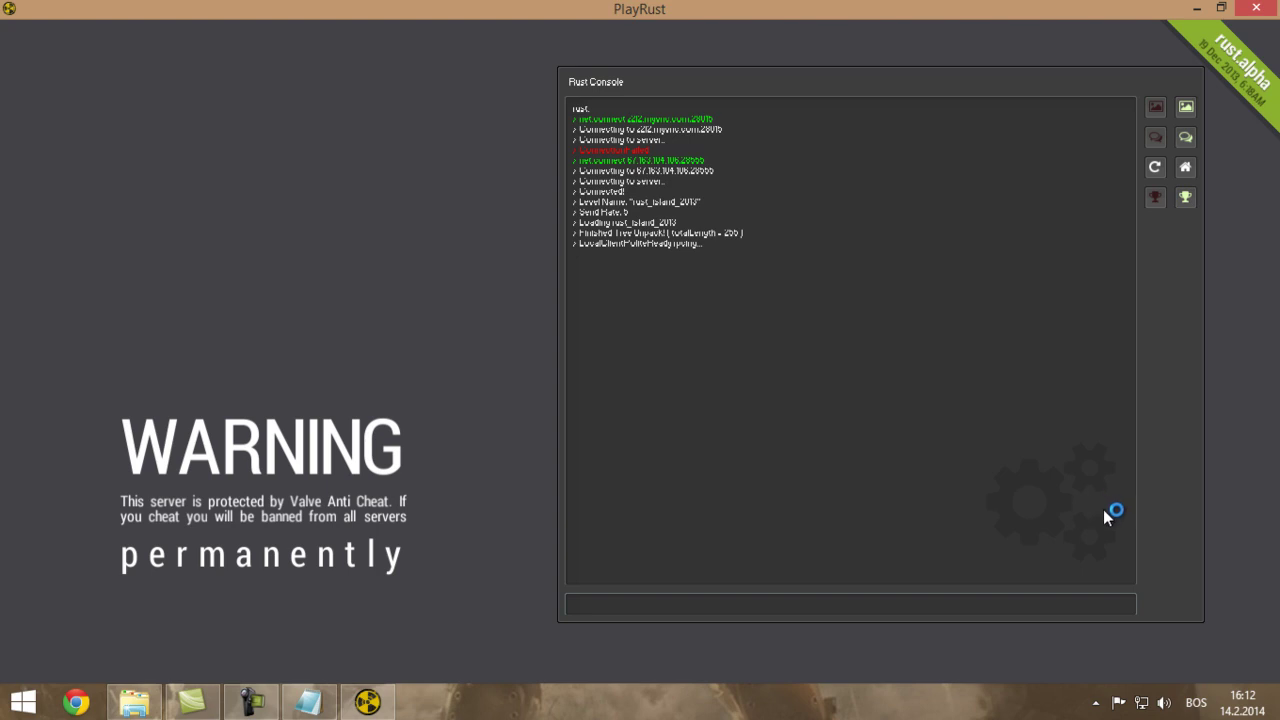
Step: Drop the PlayRust slider in Volume Mixer to roughly 50%, then close the mixer
{"action": "left_click", "coordinate": [1164, 702]}
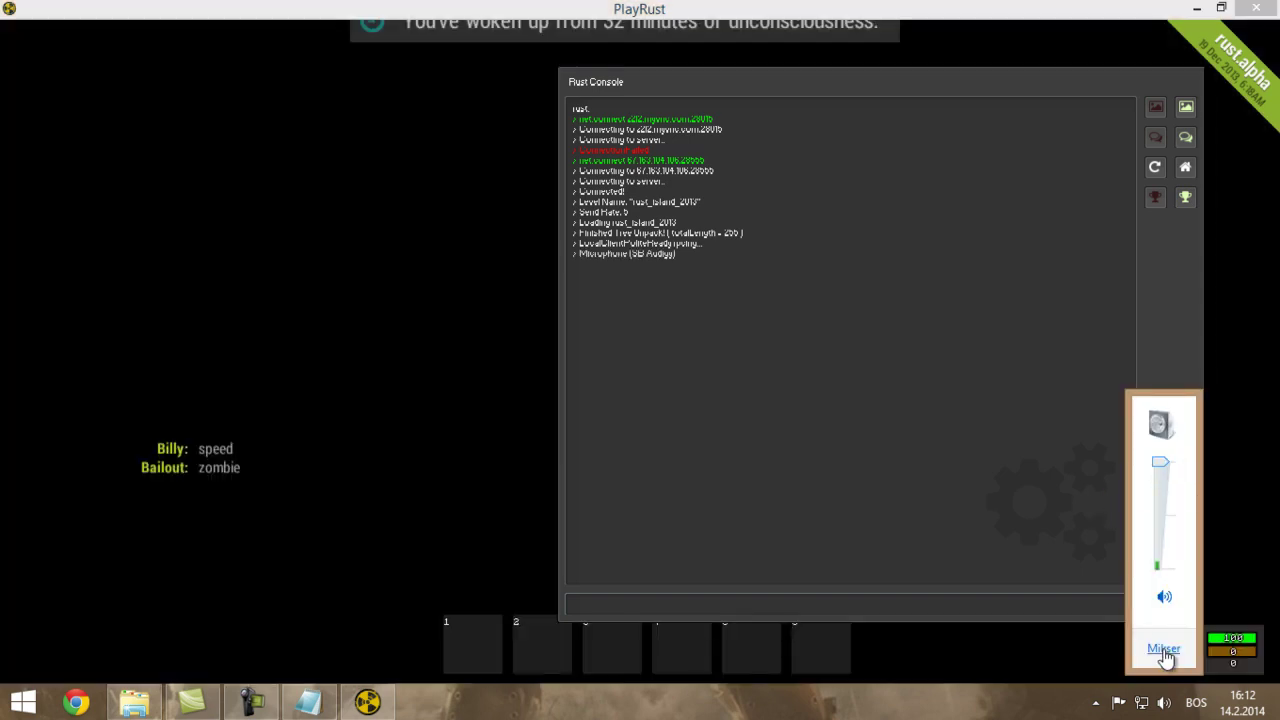
{"action": "left_click", "coordinate": [1164, 650]}
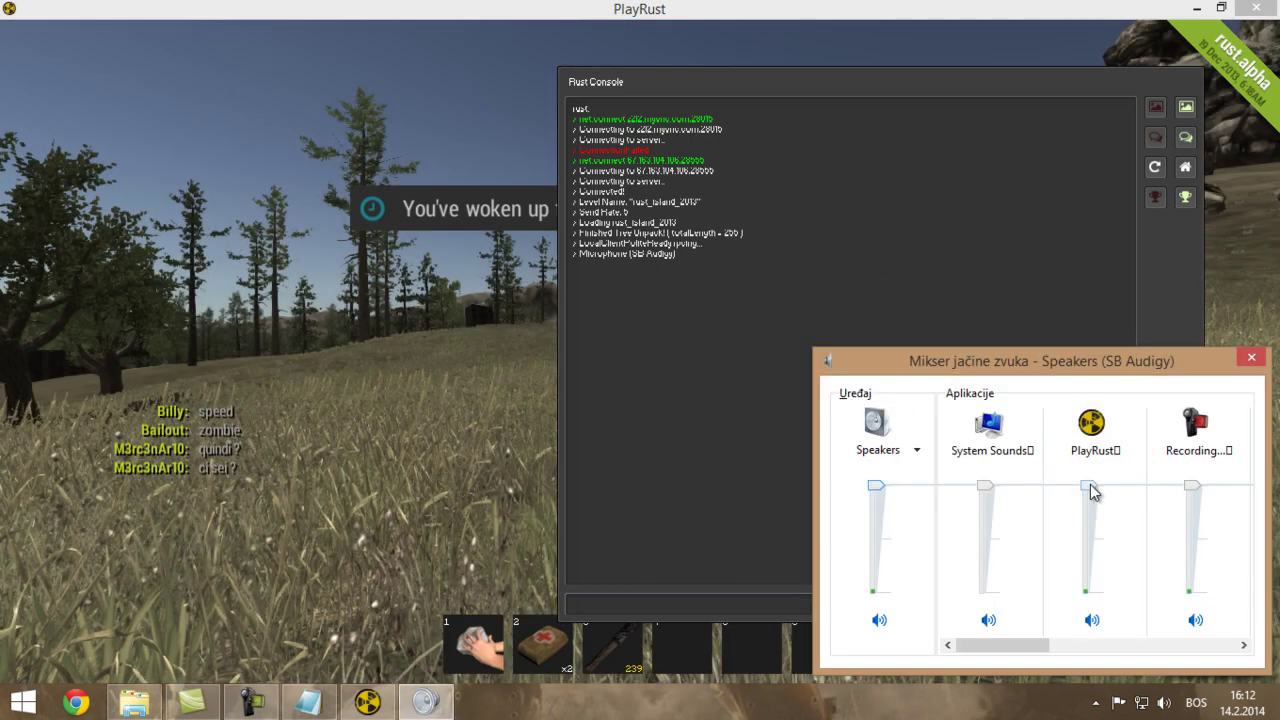
{"action": "left_click_drag", "start_coordinate": [1092, 490], "coordinate": [1089, 558]}
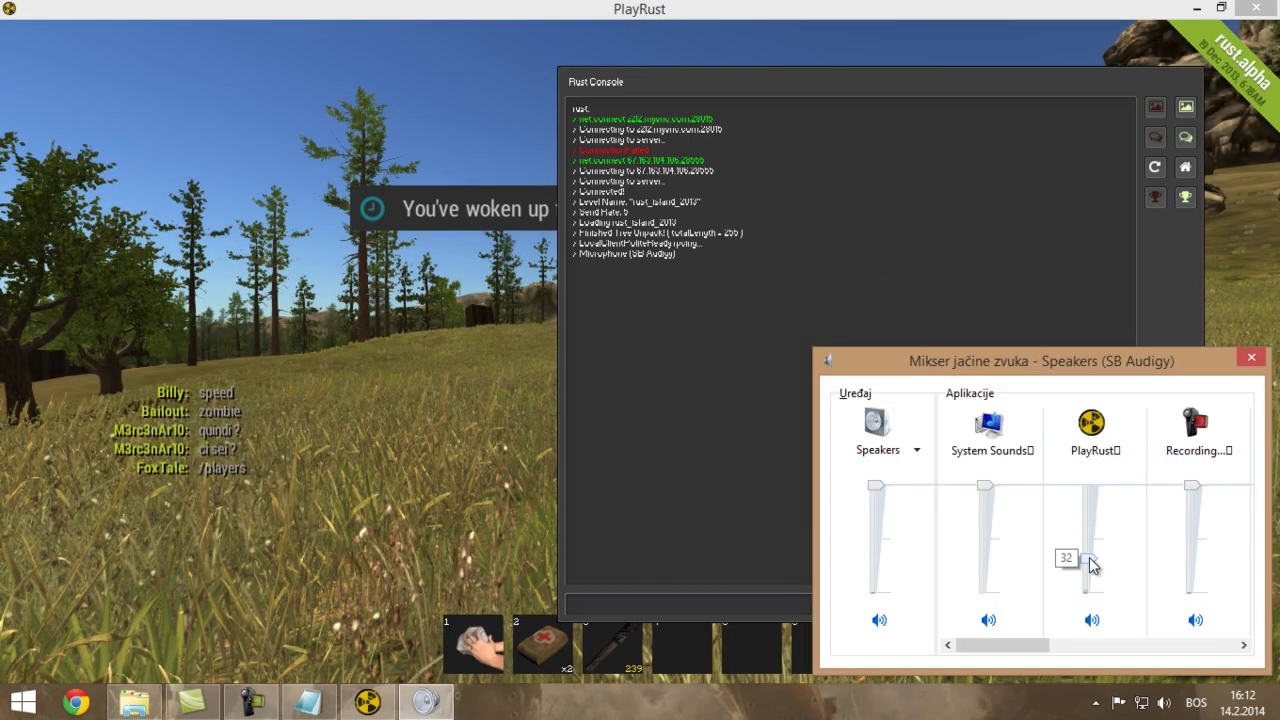
{"action": "left_click", "coordinate": [1250, 358]}
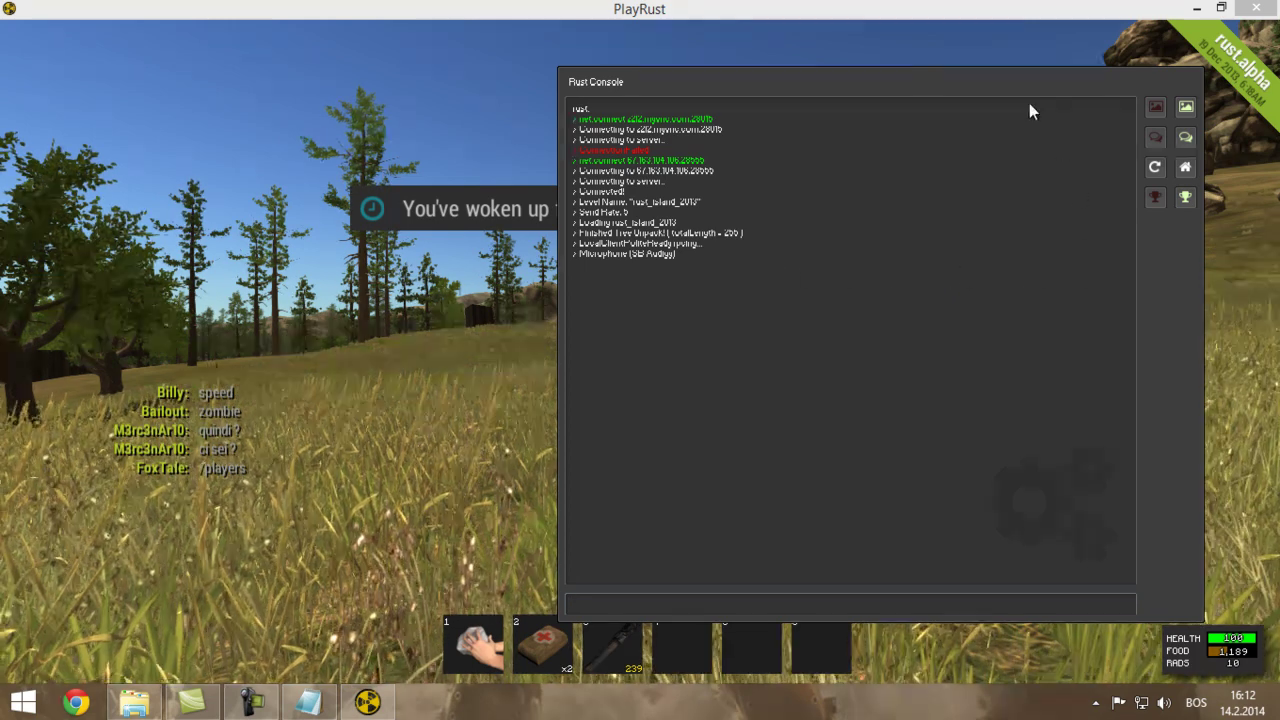
Step: Close the F1 console and walk the player across the field to the wooden hut
{"action": "key", "text": "F1"}
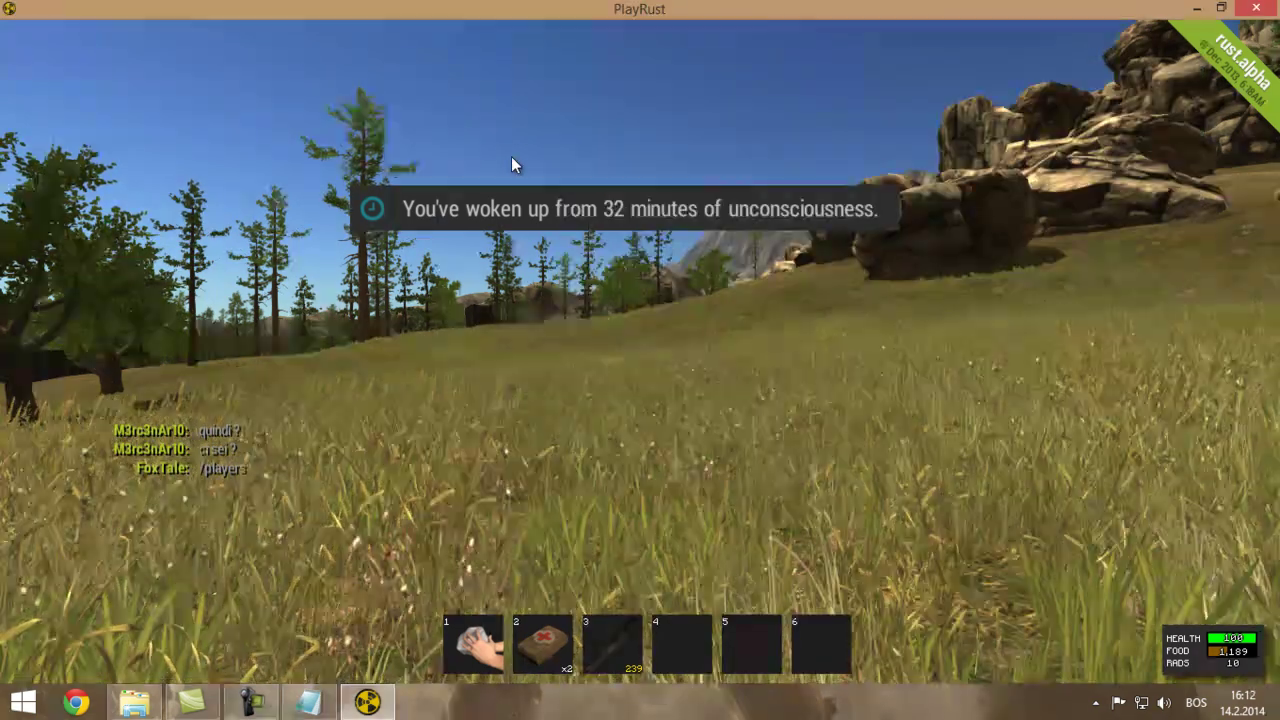
{"action": "left_click", "coordinate": [511, 165]}
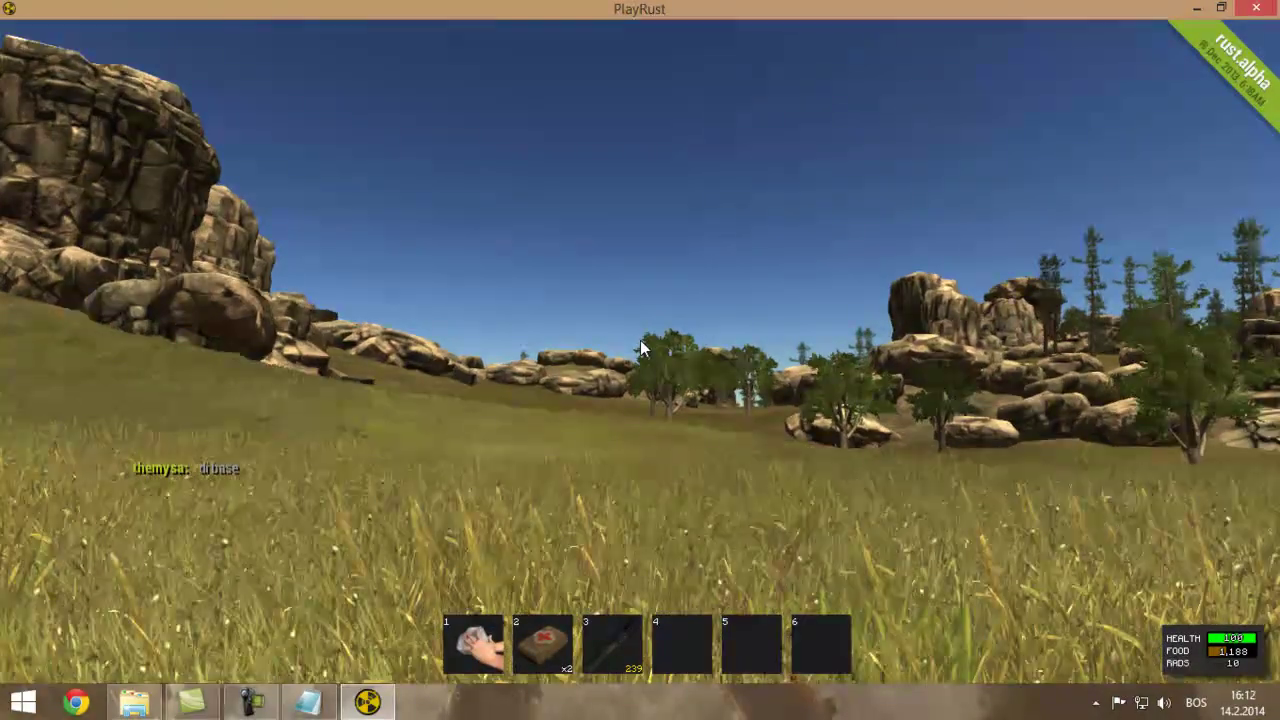
{"action": "key", "text": "w"}
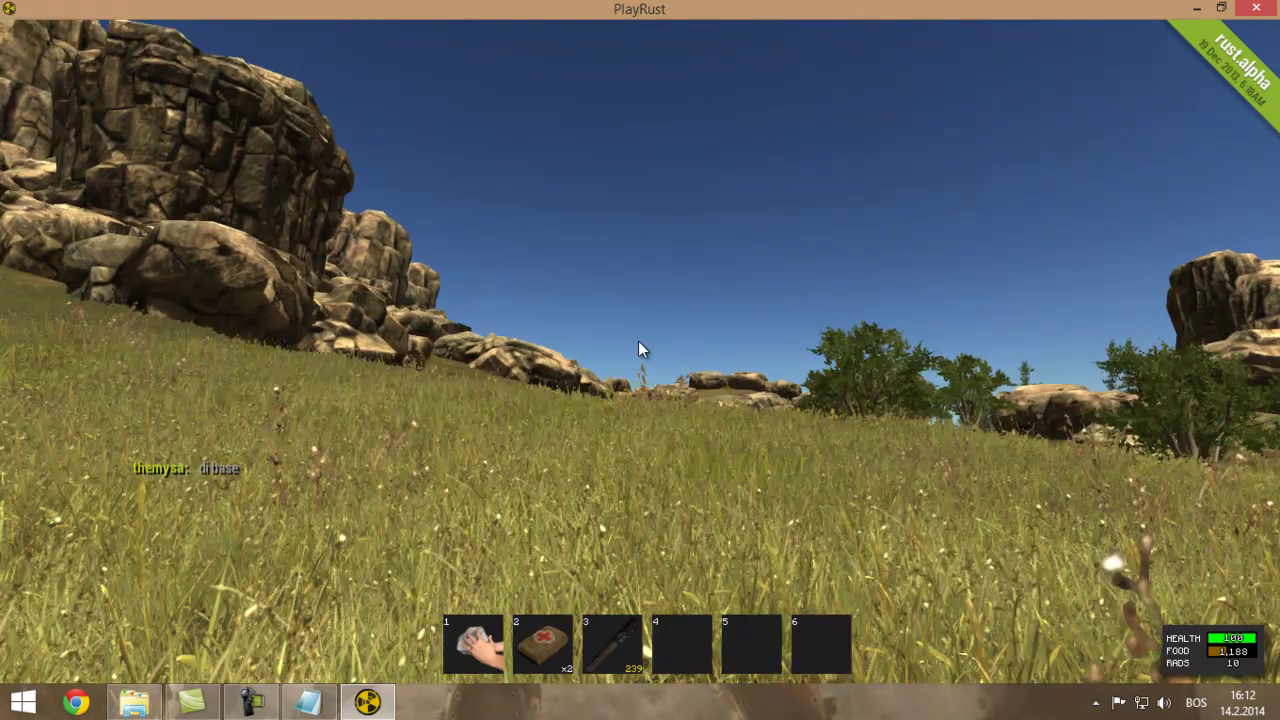
{"action": "key", "text": "w"}
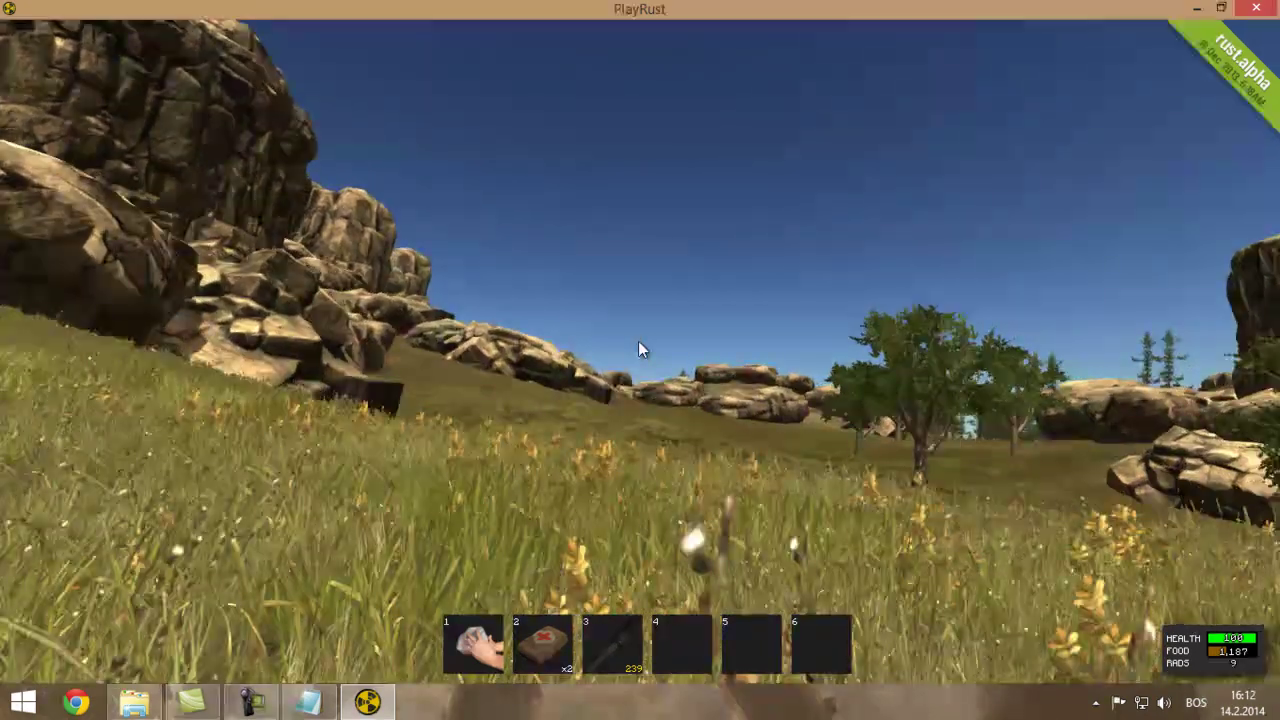
{"action": "key", "text": "w"}
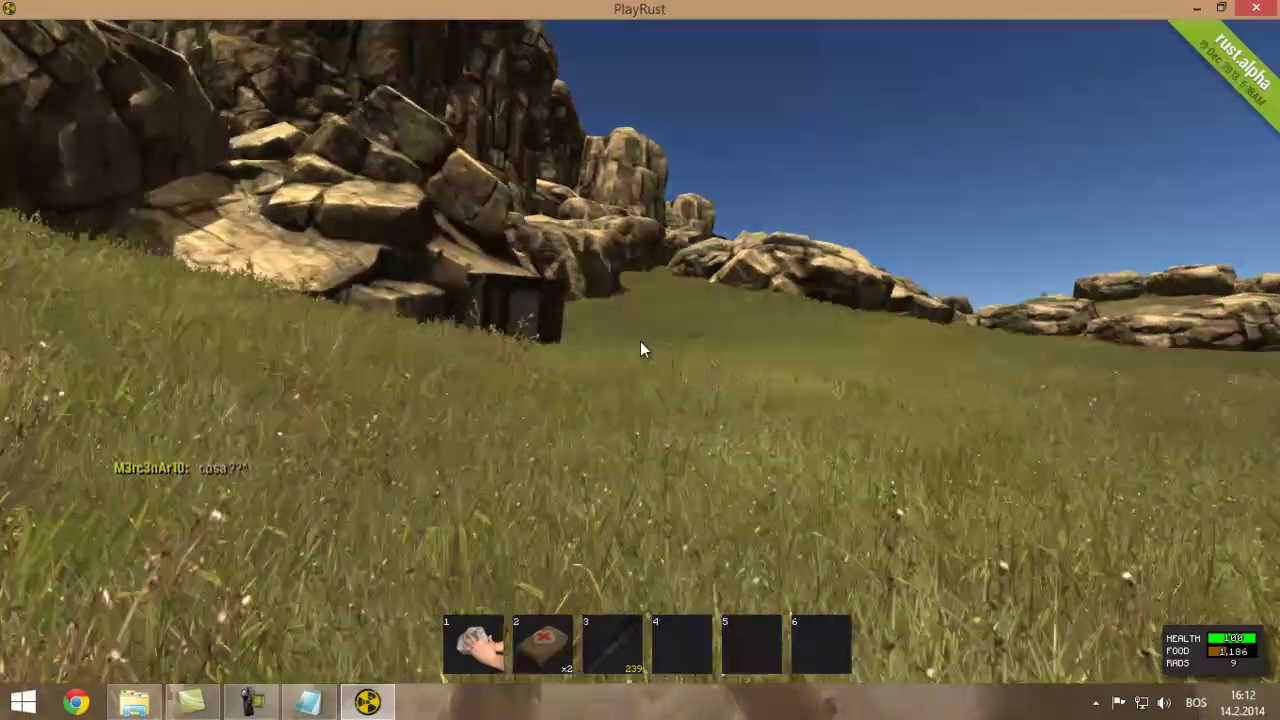
{"action": "key", "text": "w"}
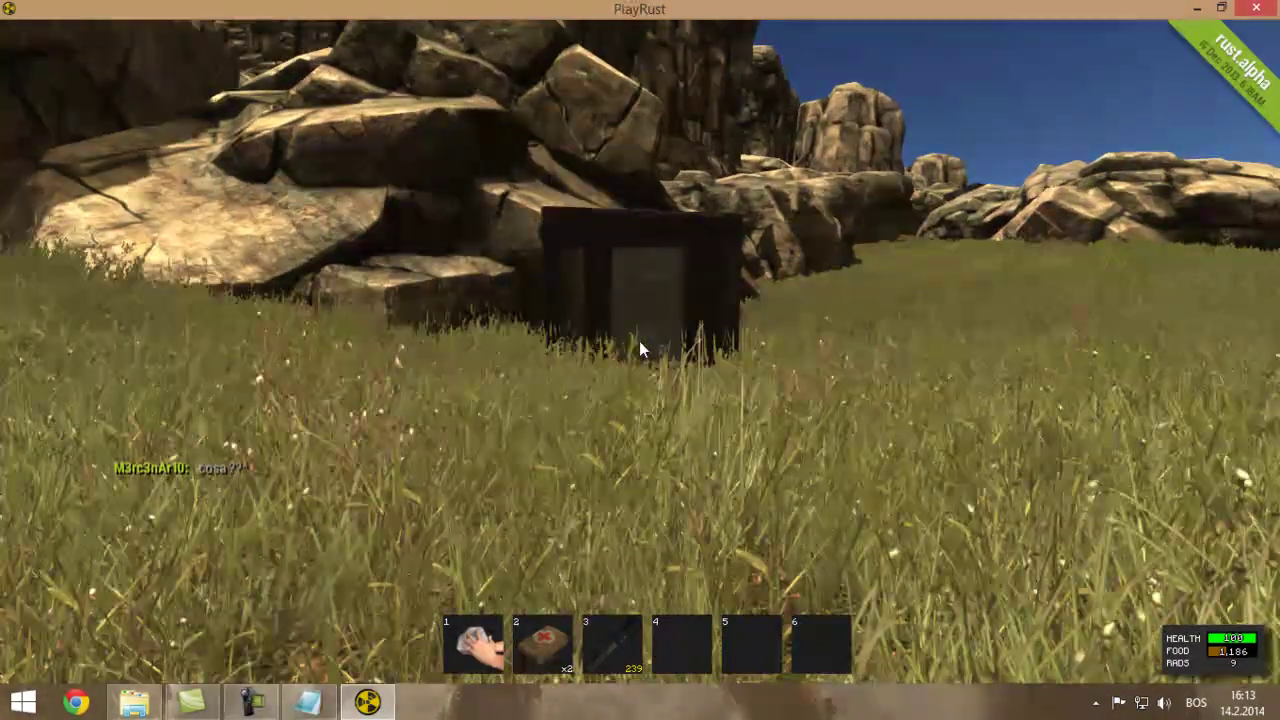
{"action": "key", "text": "w"}
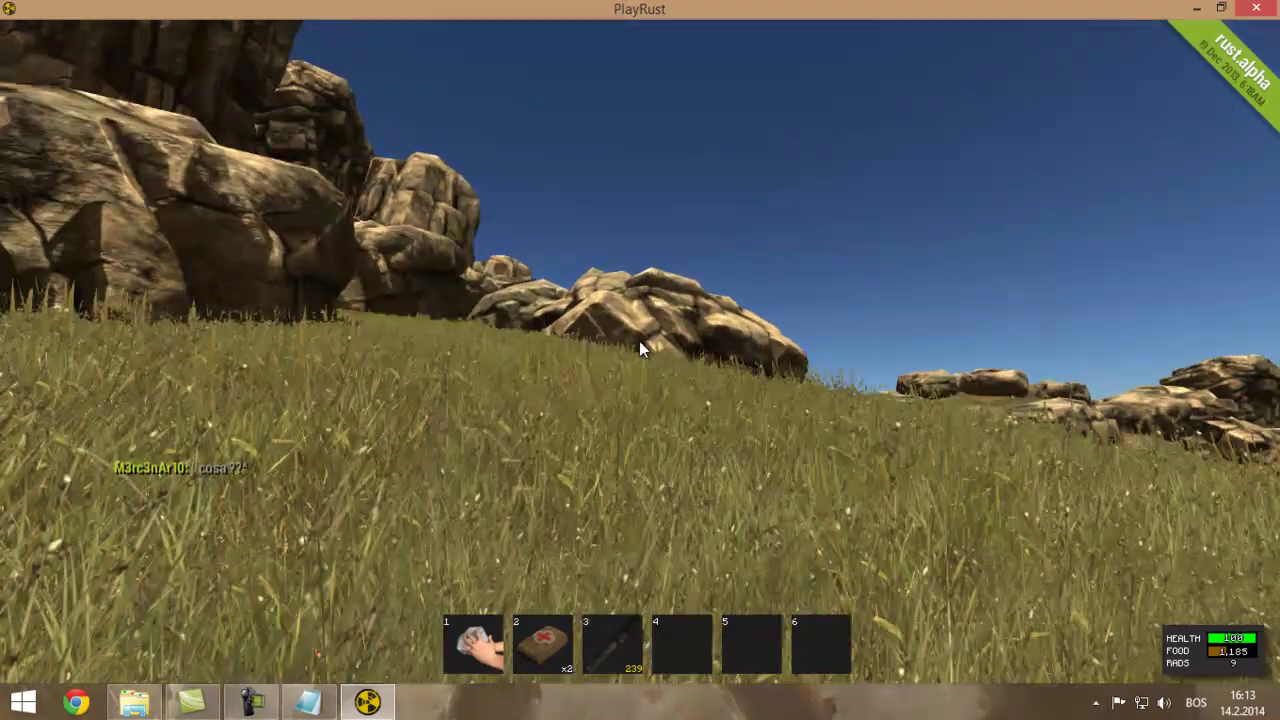
Step: Walk over the grassy slope's crest toward the large rock outcrop and dark box
{"action": "key", "text": "w"}
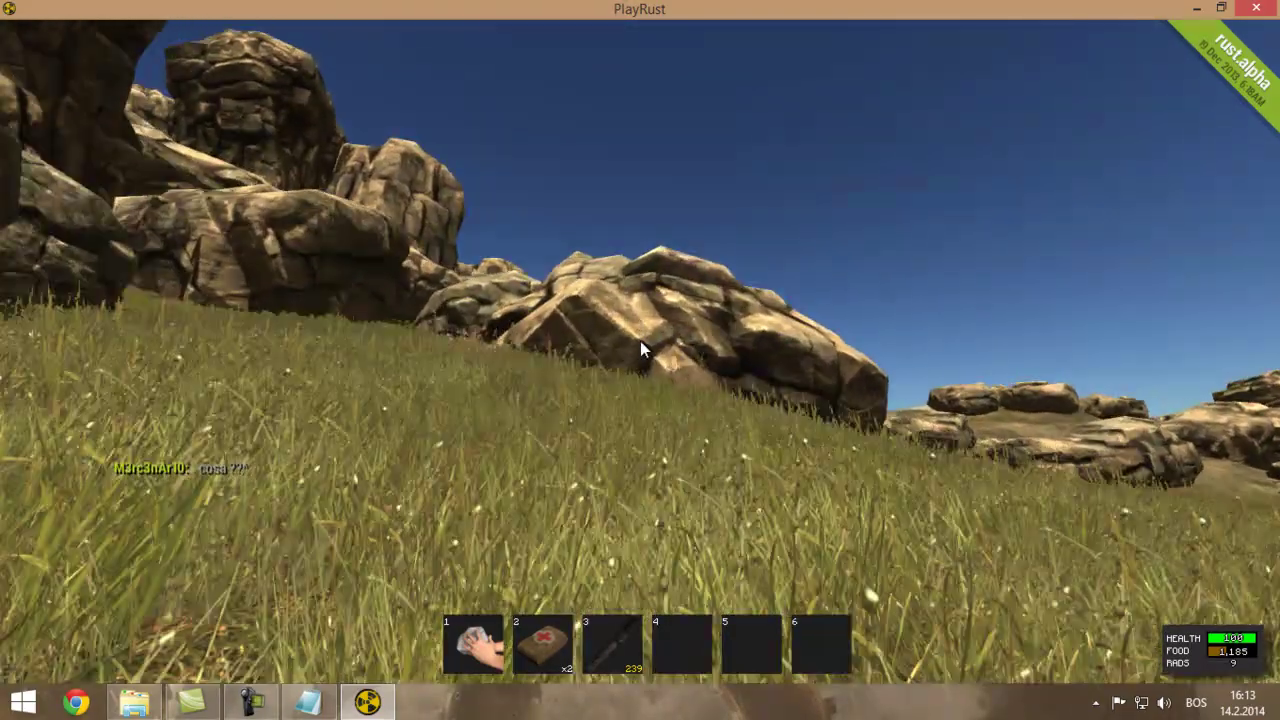
{"action": "key", "text": "w"}
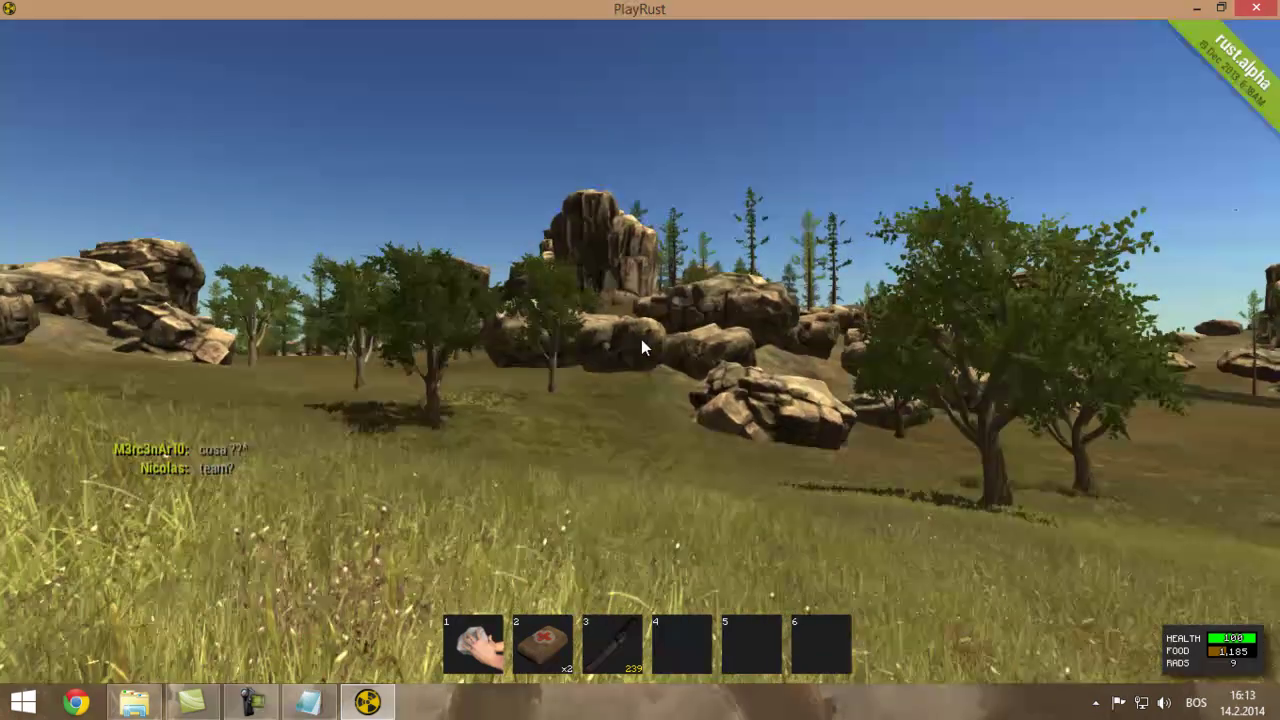
{"action": "key", "text": "w"}
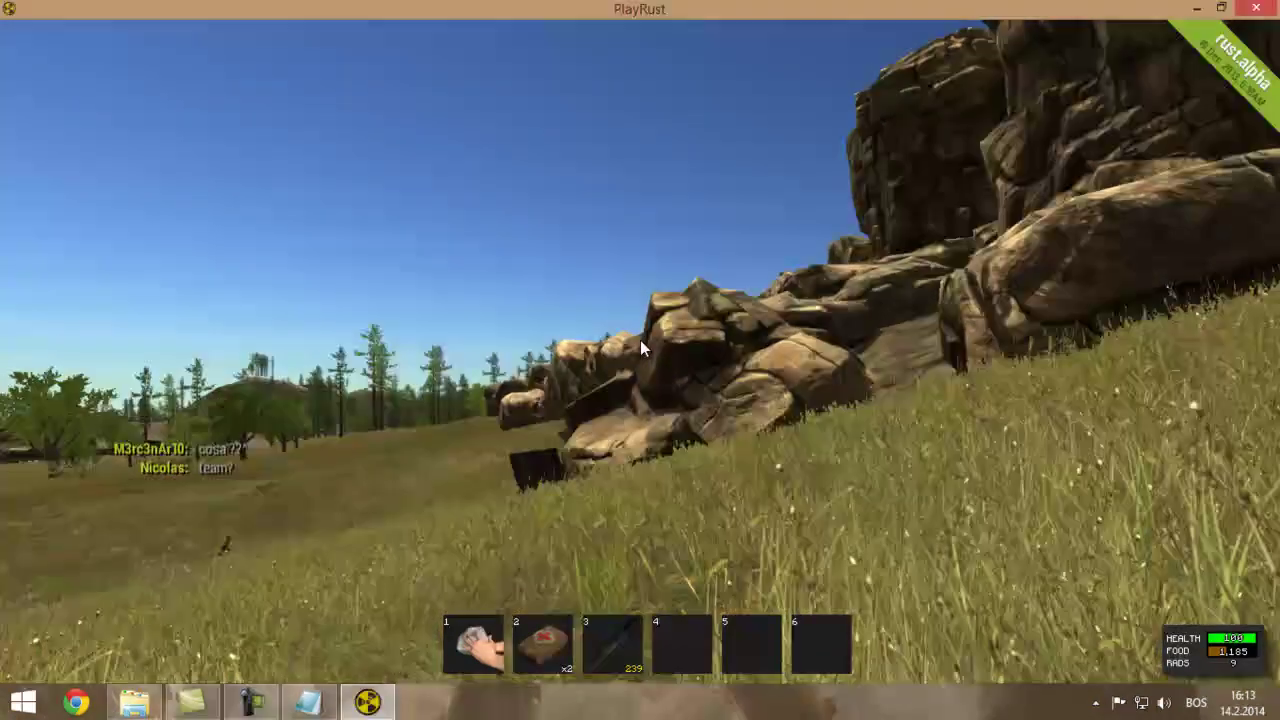
{"action": "key", "text": "a"}
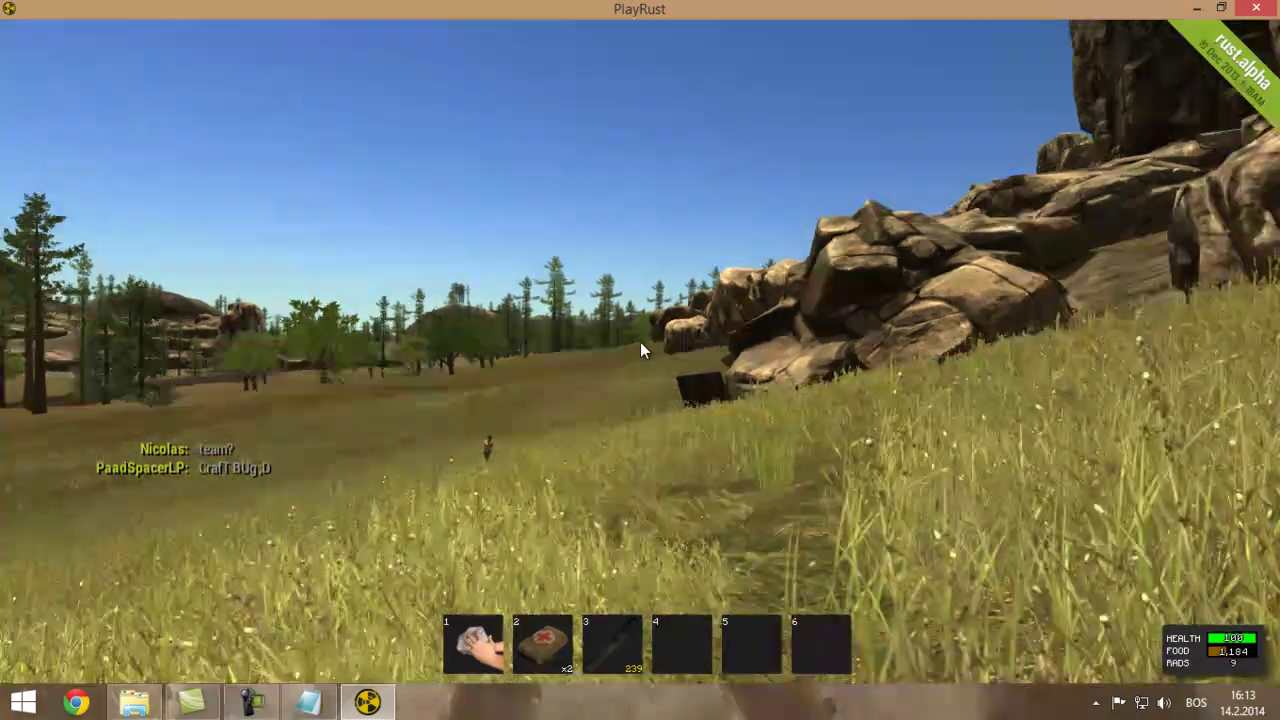
{"action": "key", "text": "w"}
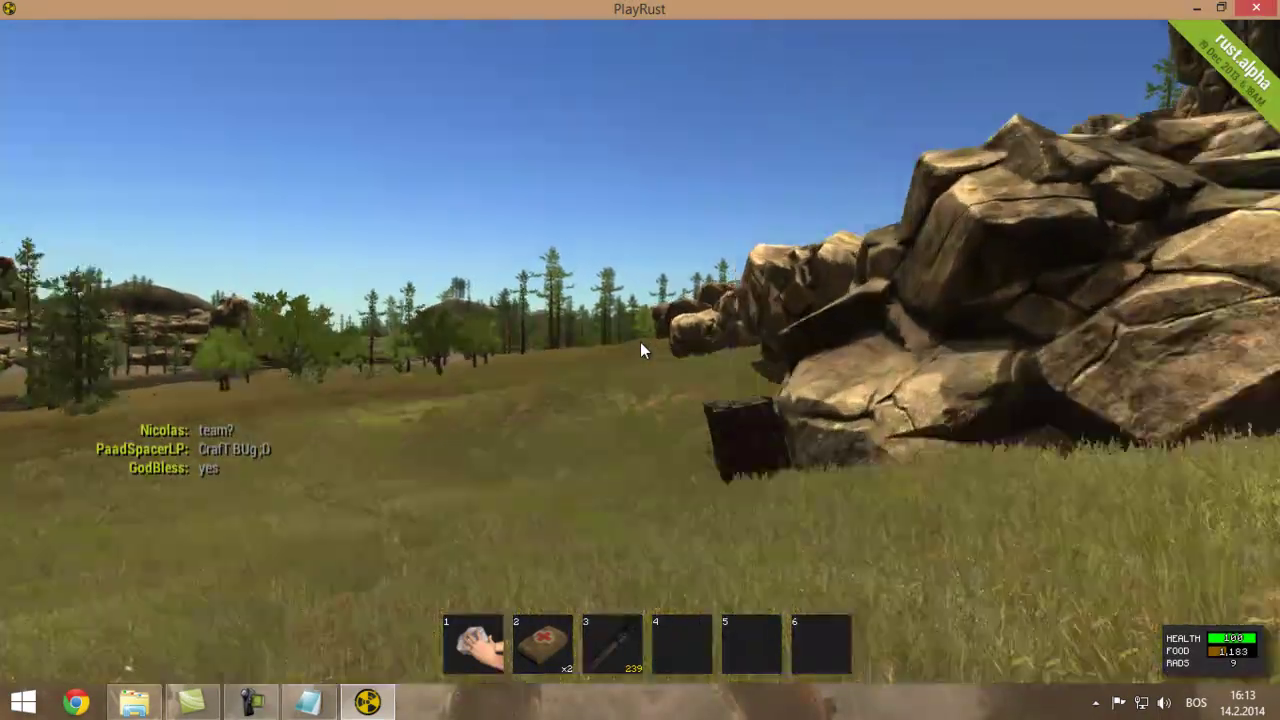
{"action": "key", "text": "w"}
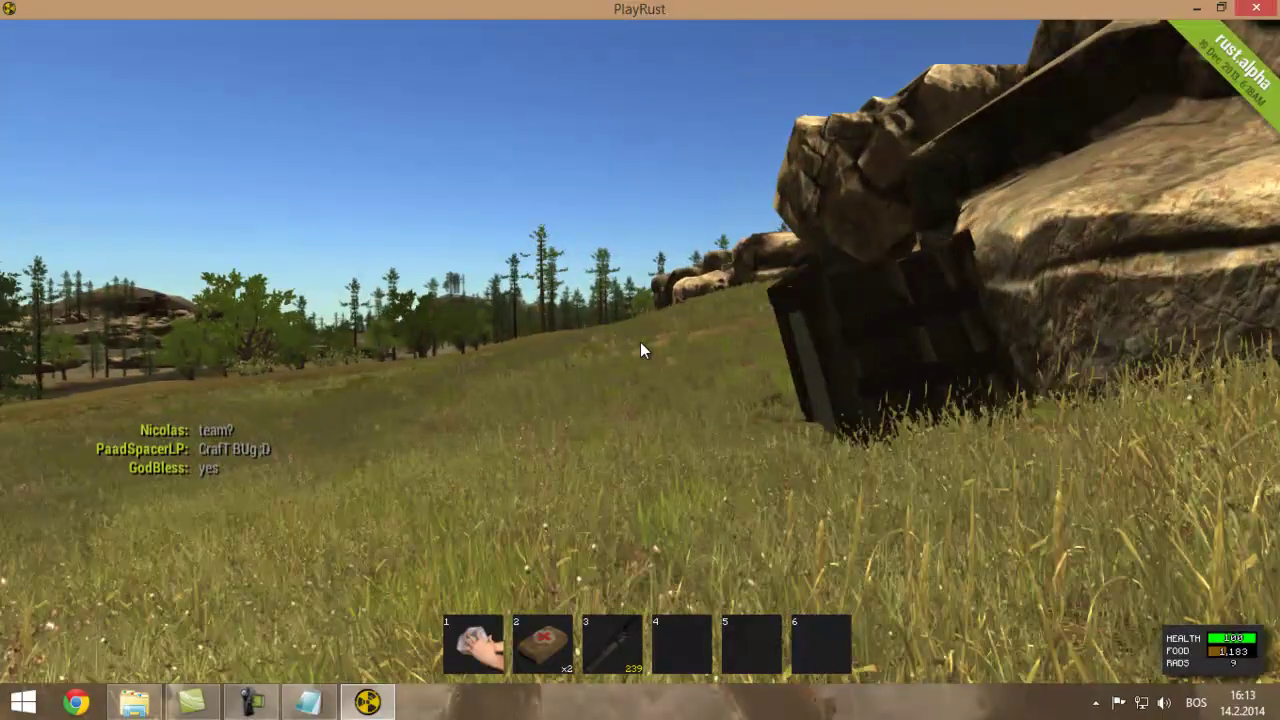